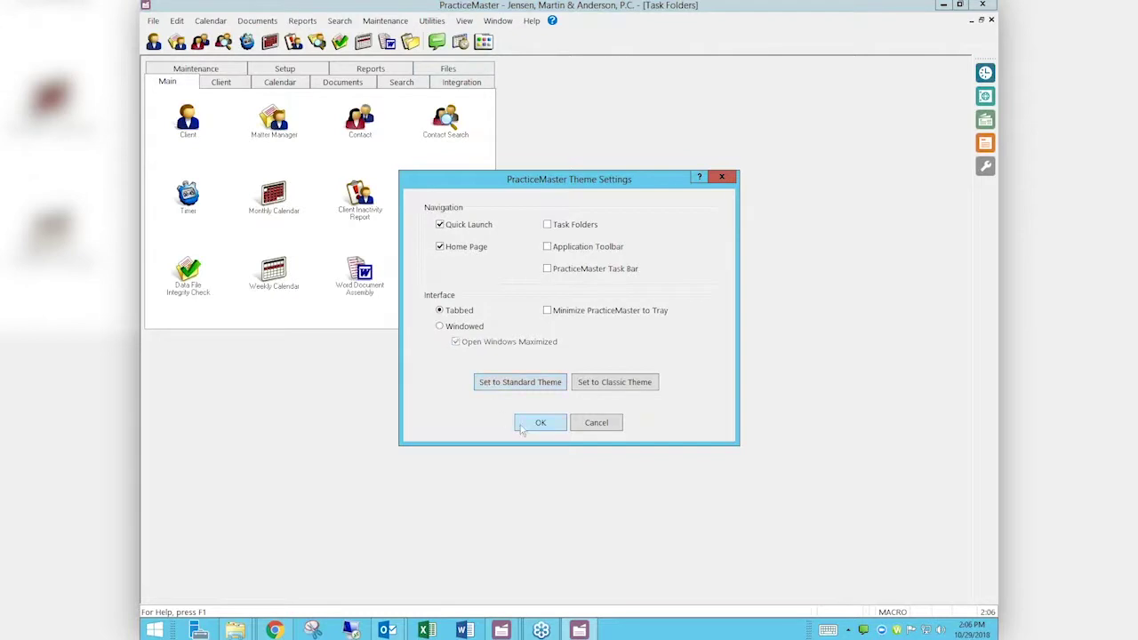
Apply the standard theme settings to PracticeMaster only, declining them for all applications, and preview tomorrow's test entry on the dashboard.
click(539, 425)
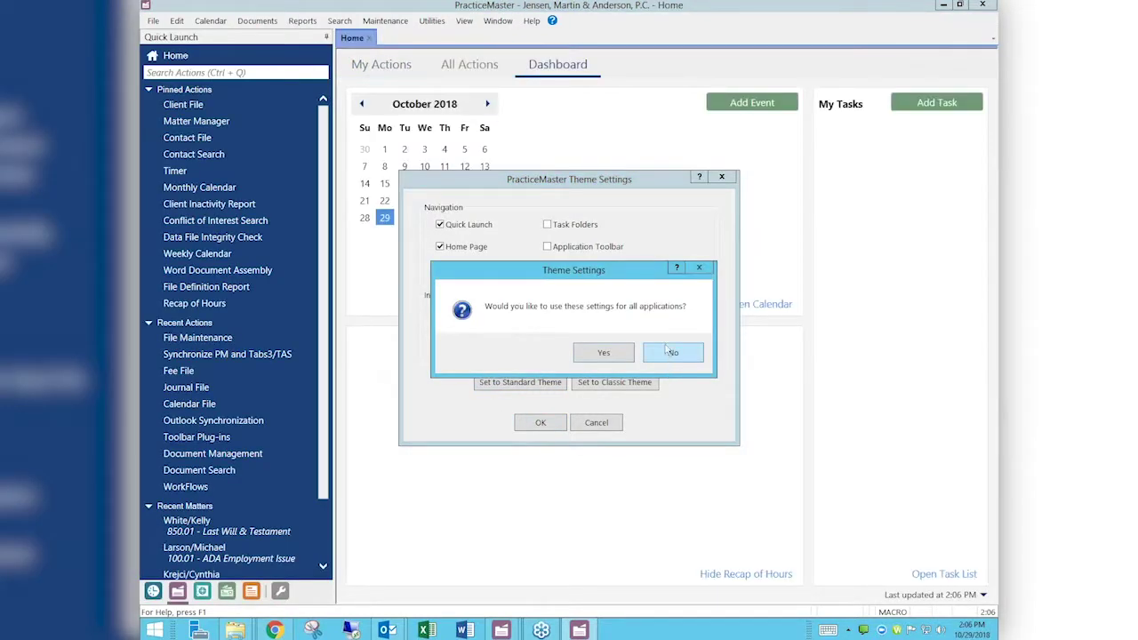
click(666, 353)
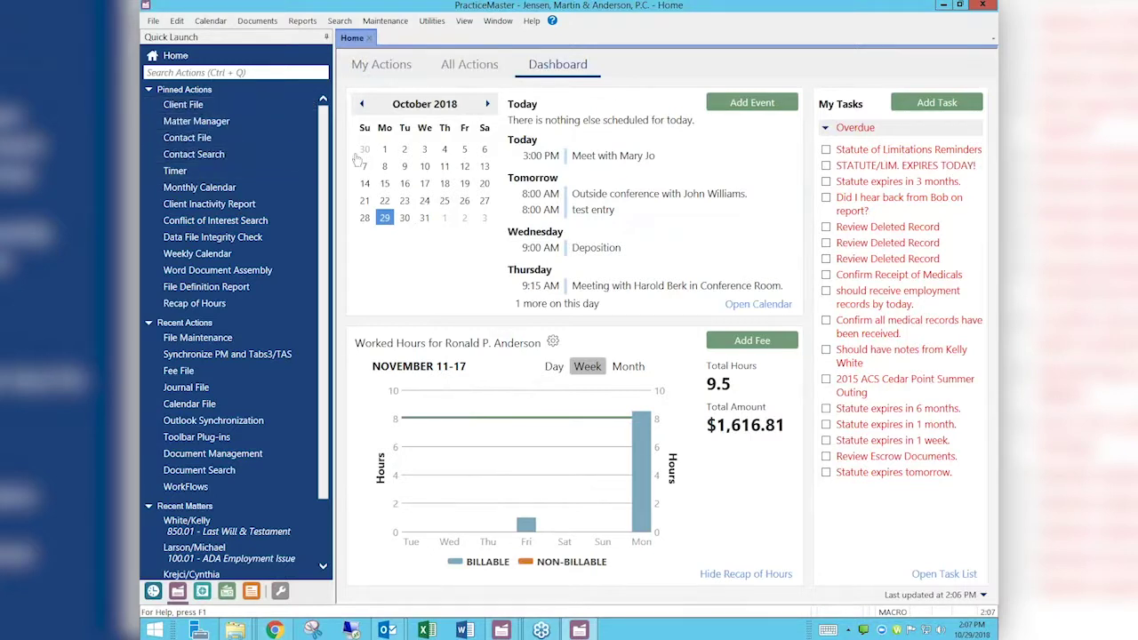
mouse_move(629, 217)
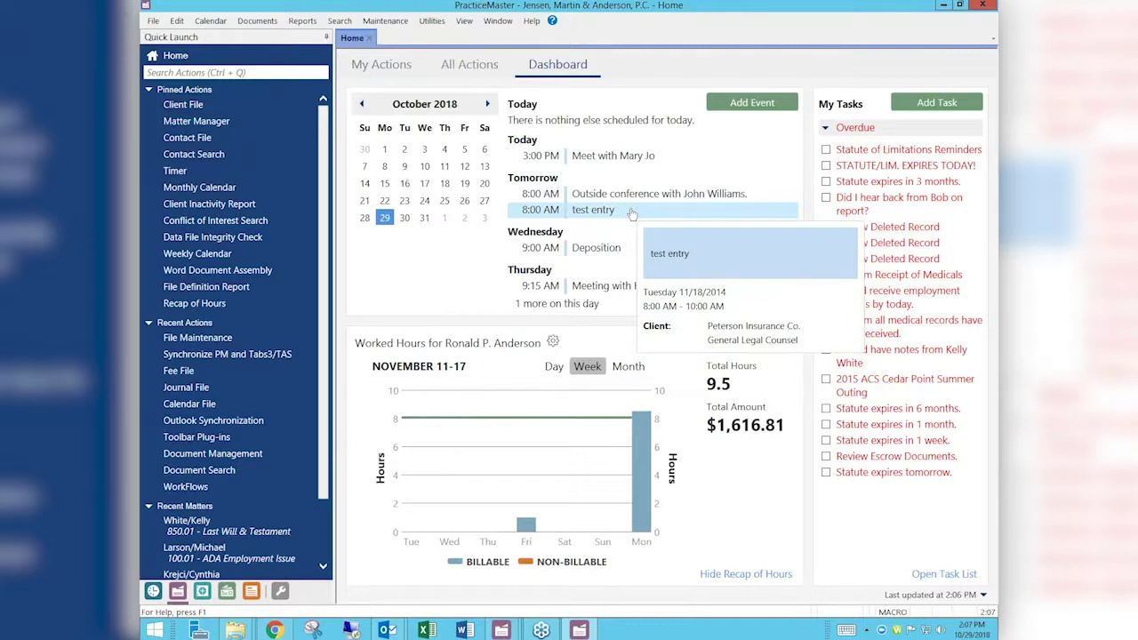
Open the client file and review the Address and Setup pages of the Larson v. Bel-Cor matter, closing the record when done.
click(184, 106)
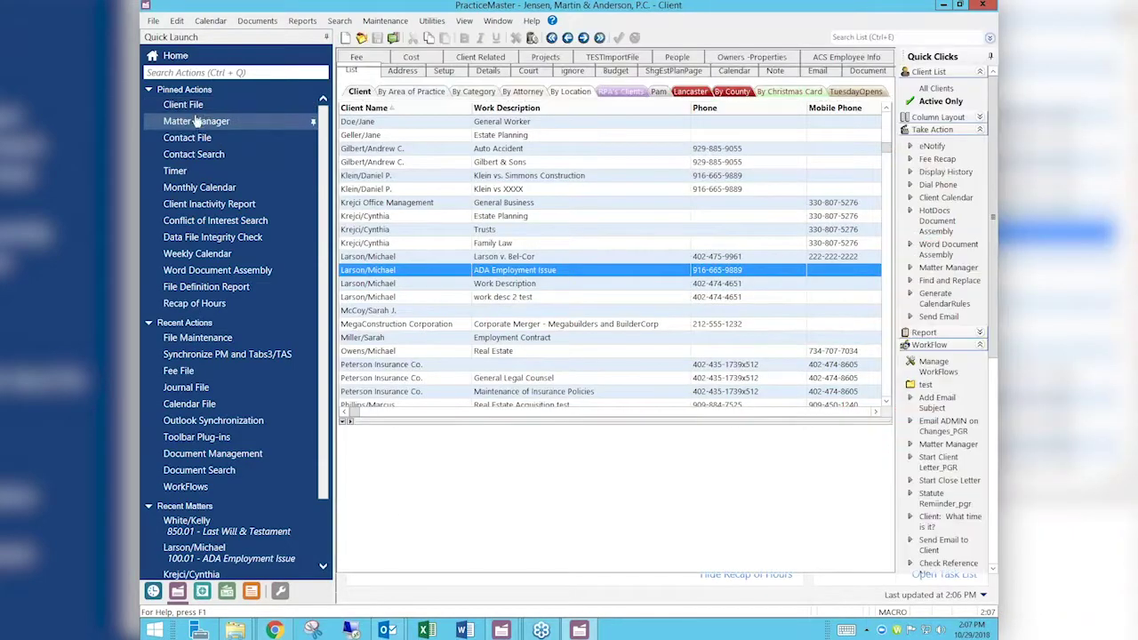
click(360, 277)
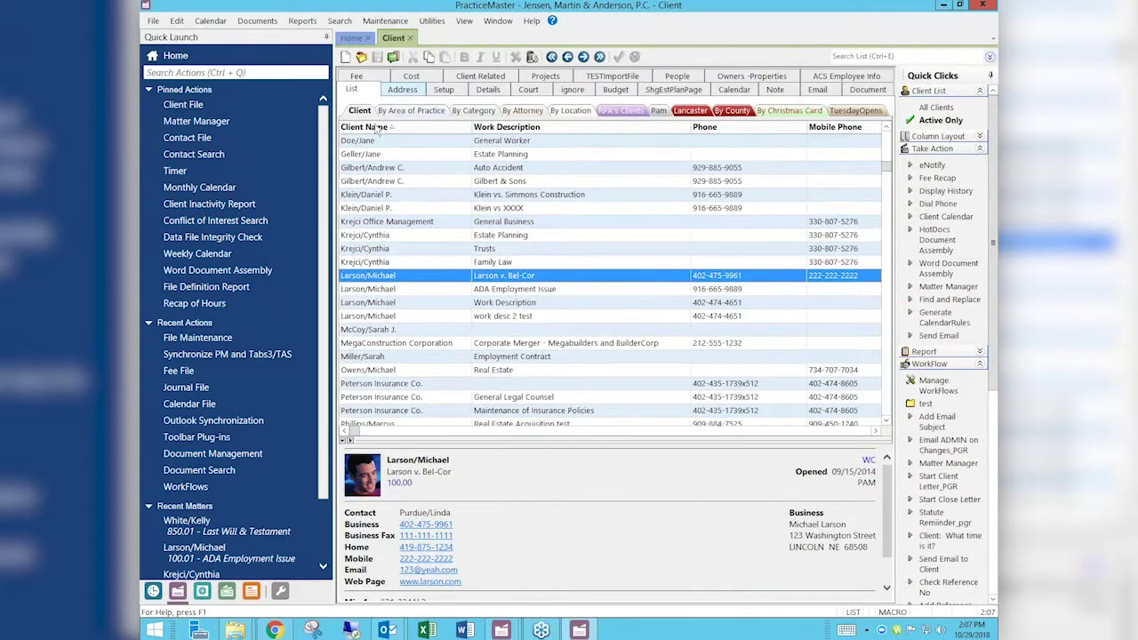
click(401, 89)
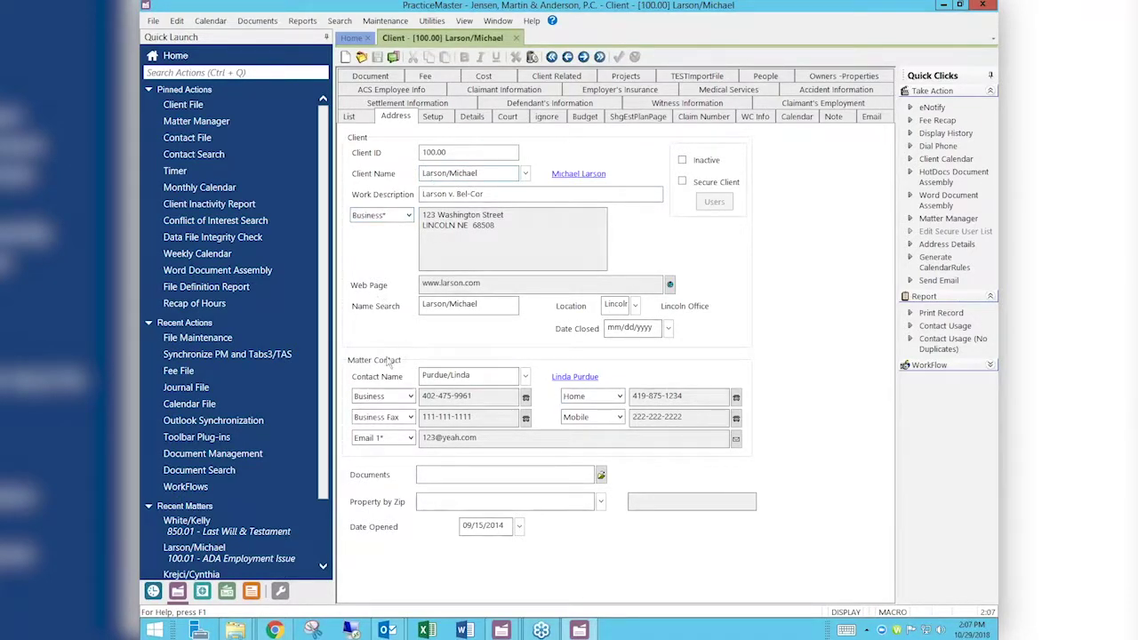
click(352, 117)
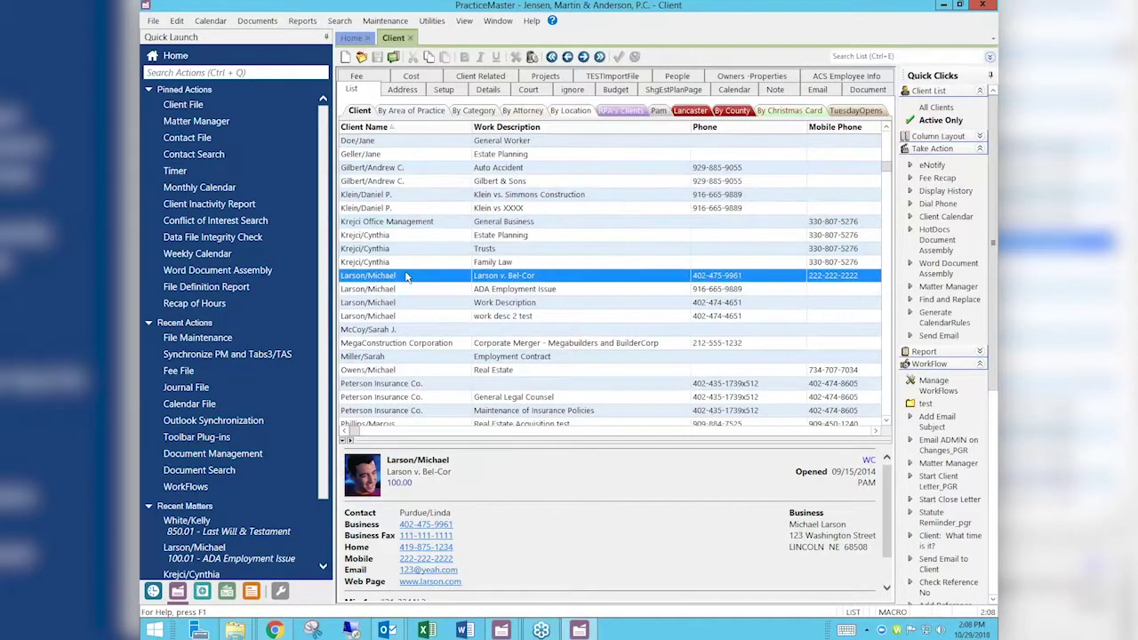
click(444, 92)
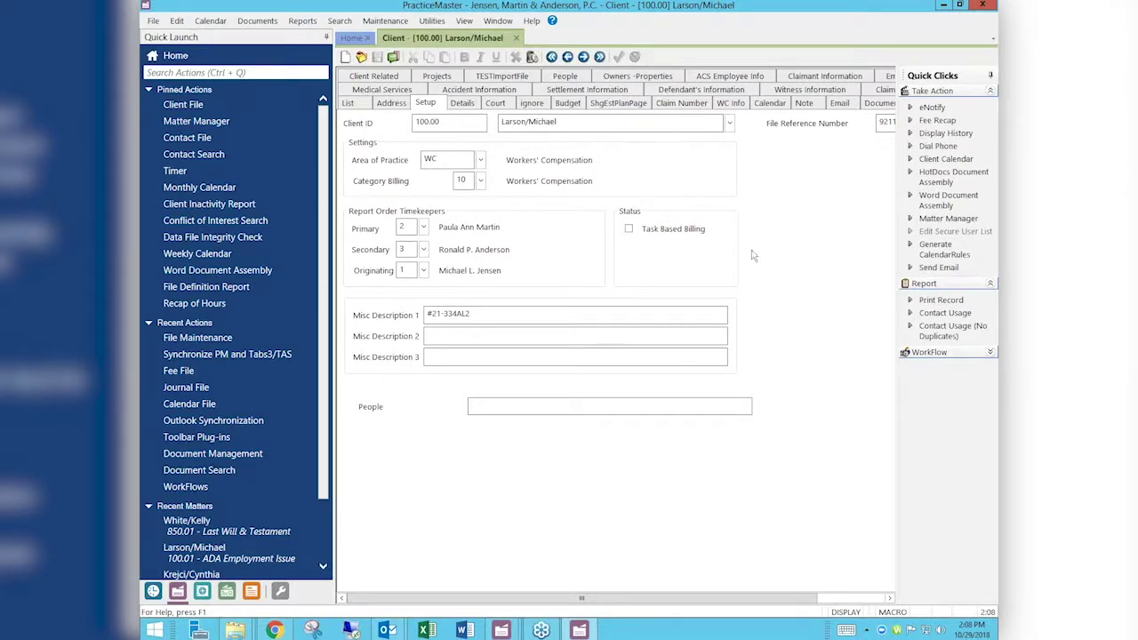
click(516, 38)
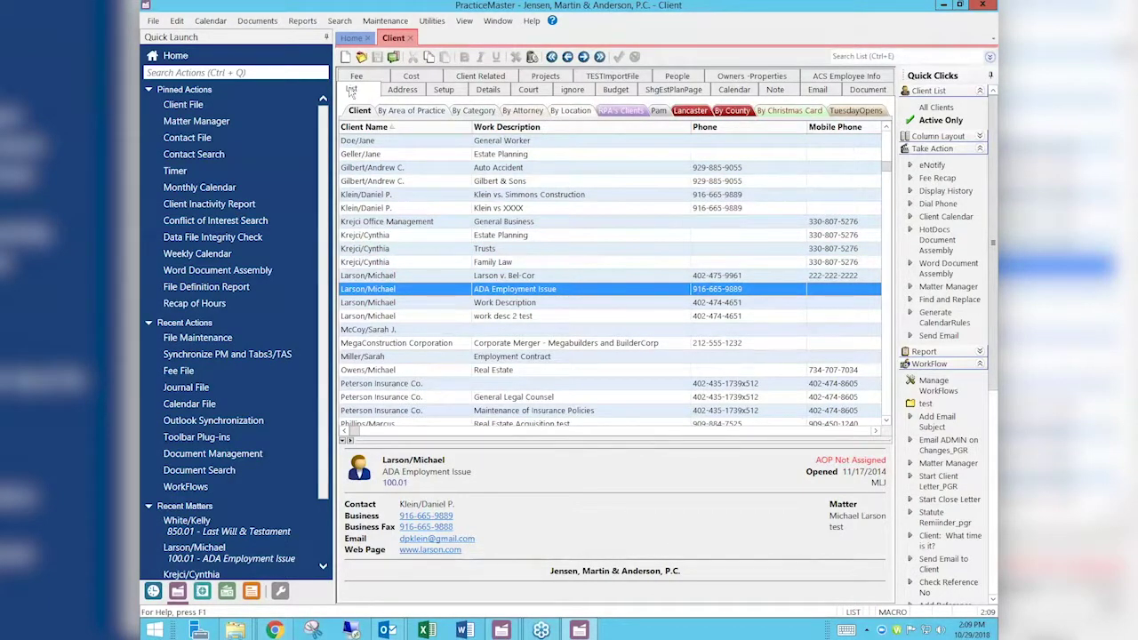
Open the Form Designer for the client file and bring up its control panel.
click(176, 22)
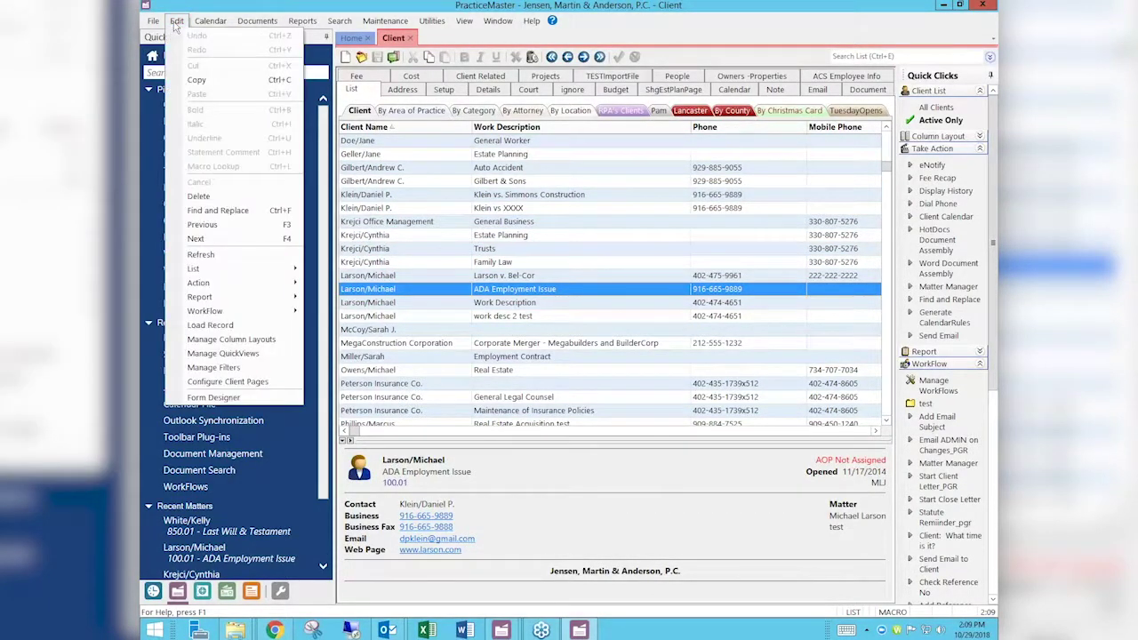
click(212, 399)
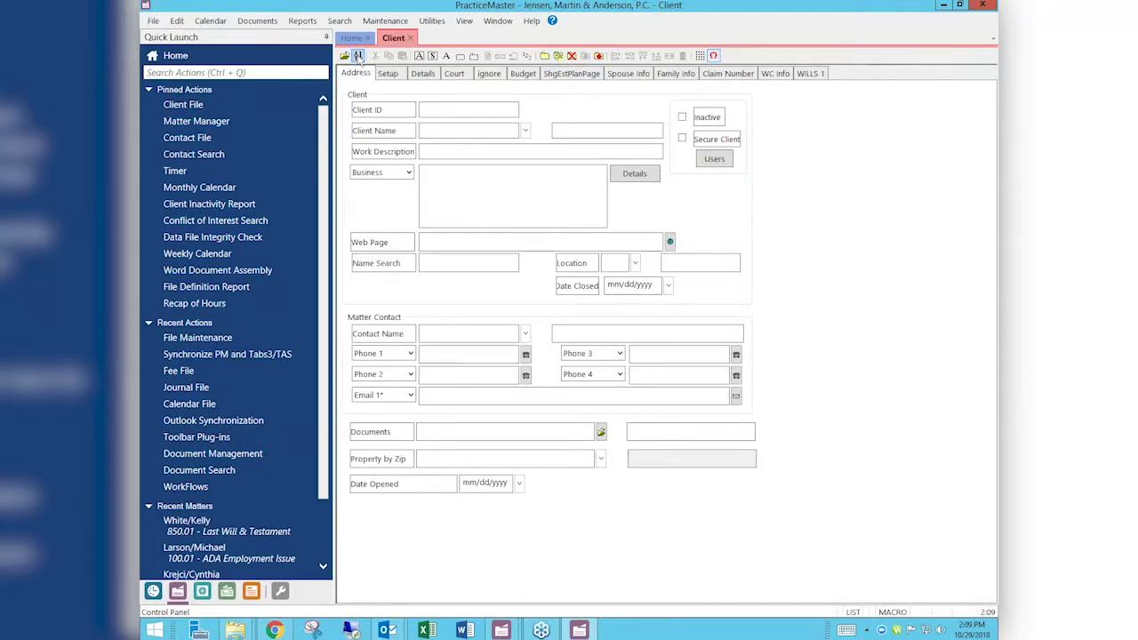
click(358, 56)
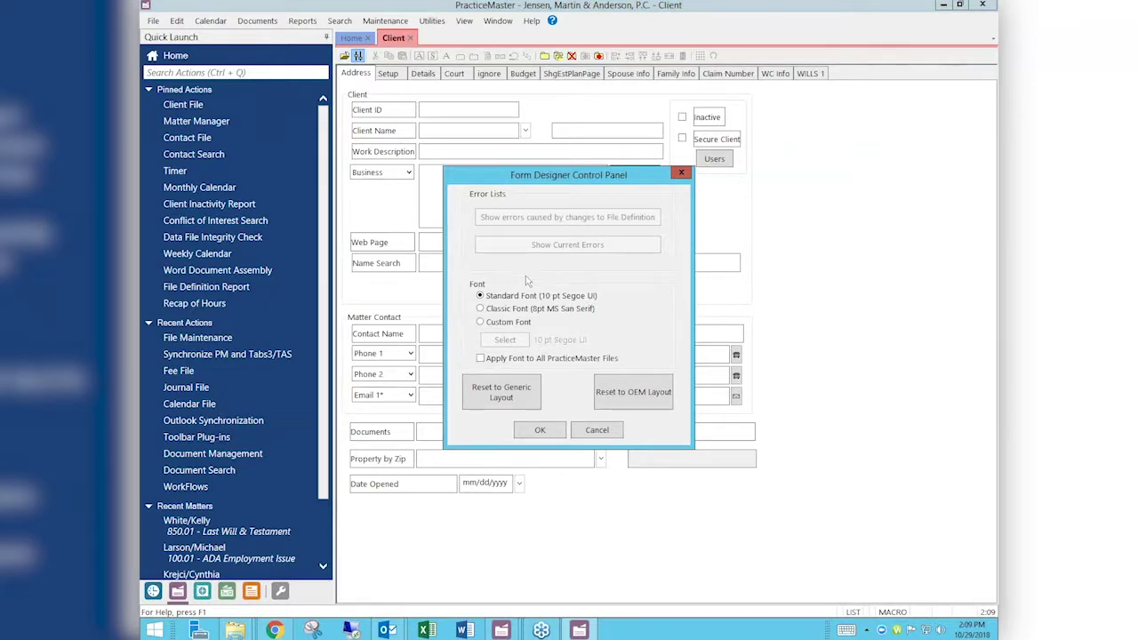
Set the client form's font to a custom 10 pt Showcard Gothic.
click(481, 323)
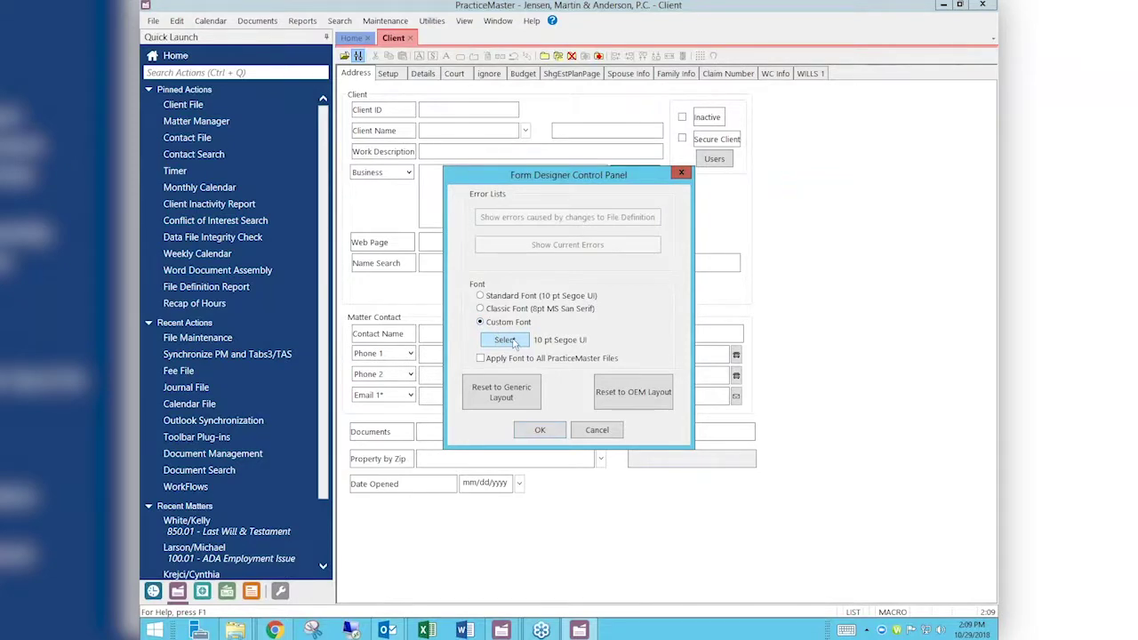
click(513, 341)
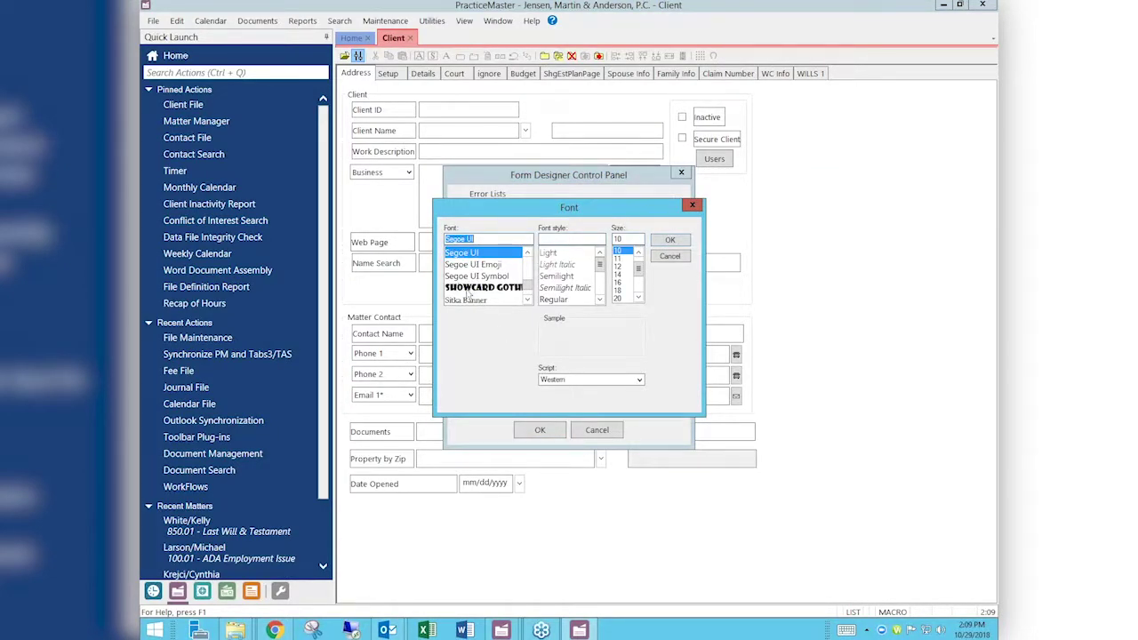
click(478, 290)
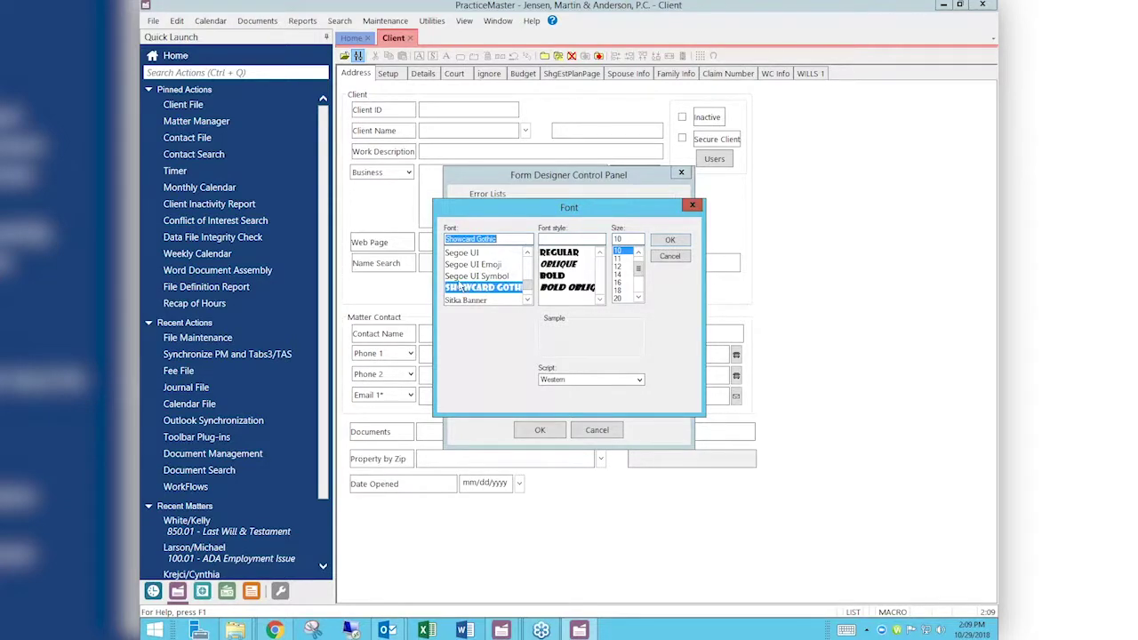
mouse_move(527, 284)
mouse_down()
mouse_move(527, 258)
mouse_move(527, 285)
mouse_up()
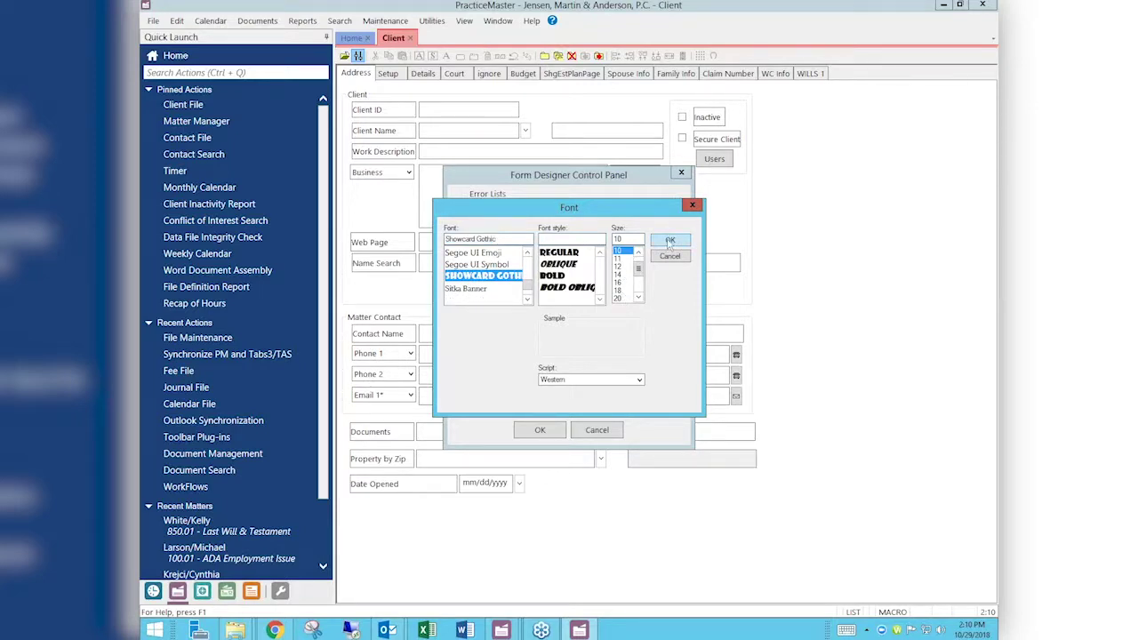
click(669, 240)
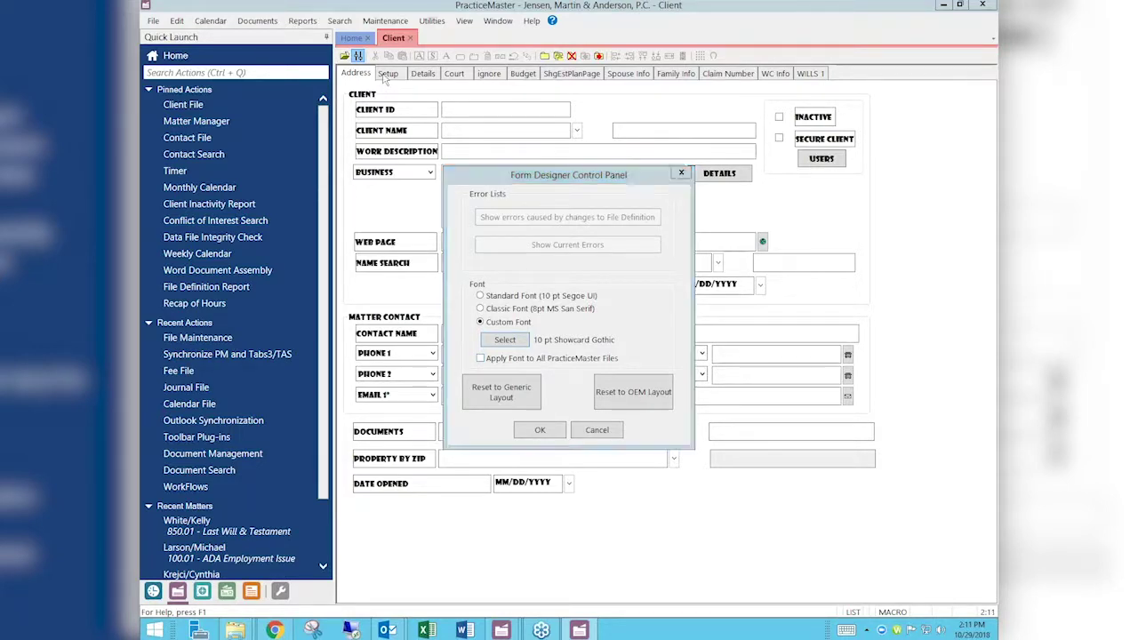
click(544, 430)
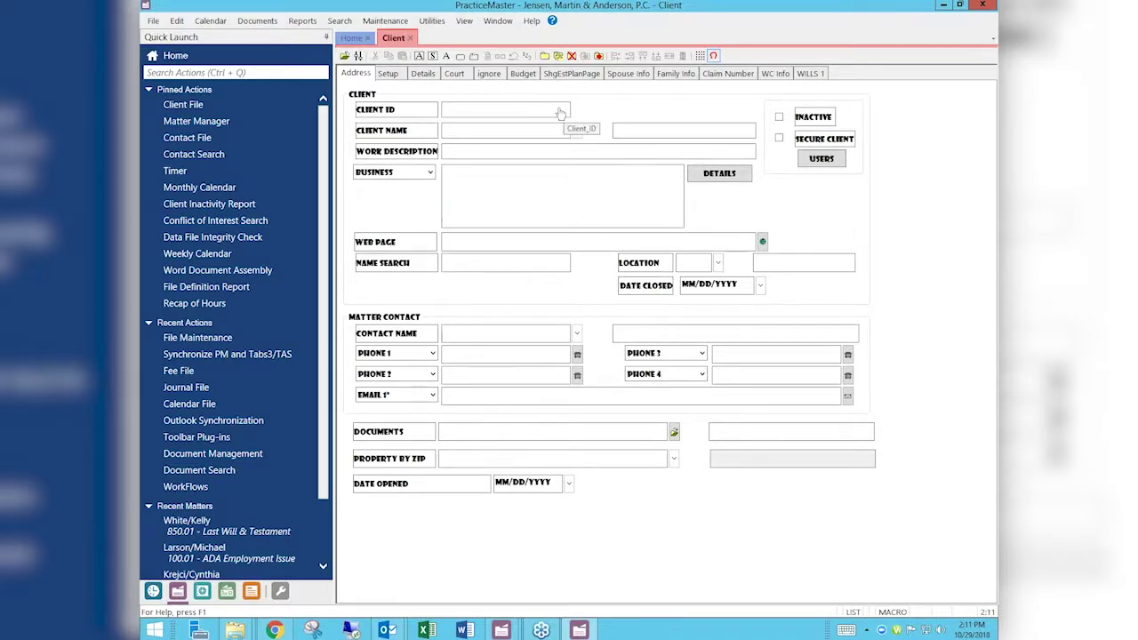
Check the font on the other client form pages, such as Setup, Court and Budget, and close the designer, saving the form layout.
click(389, 74)
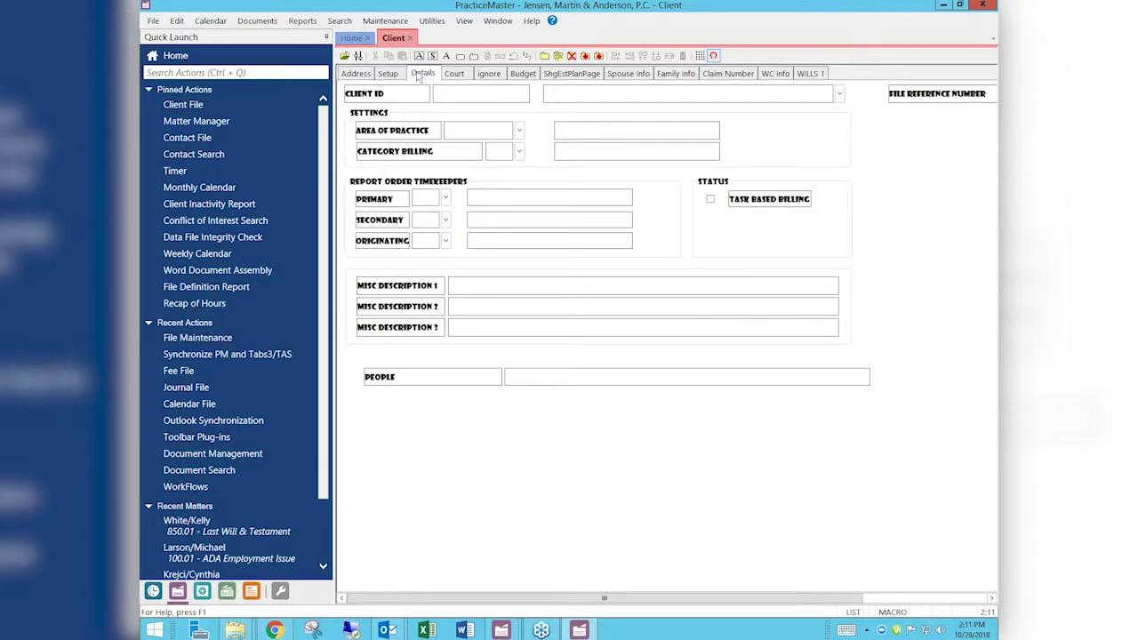
click(454, 74)
click(489, 74)
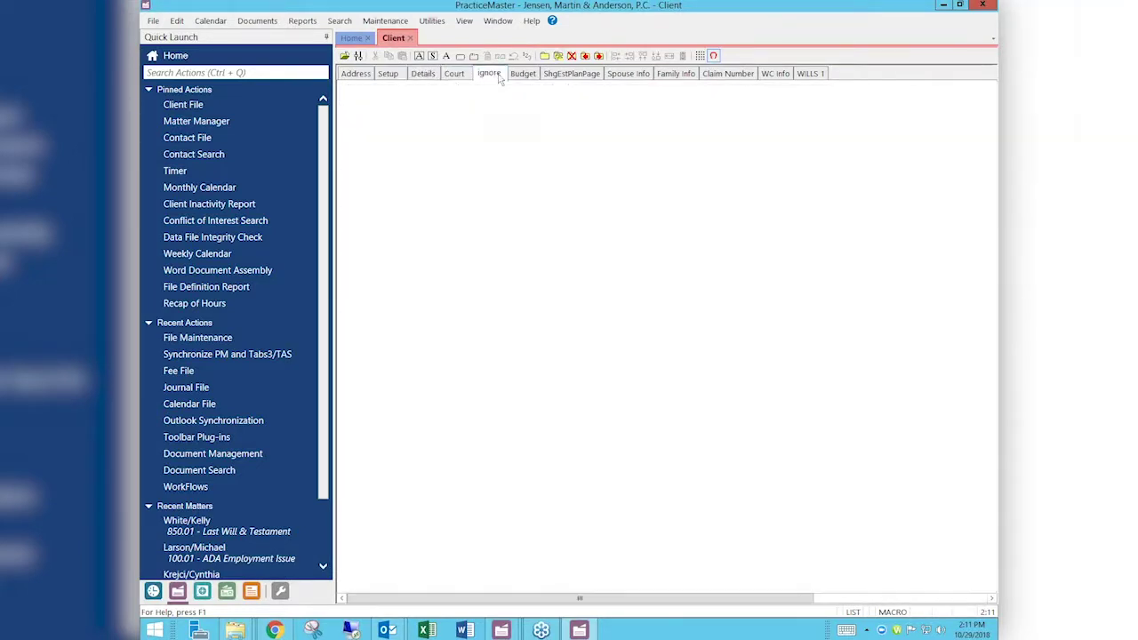
click(523, 73)
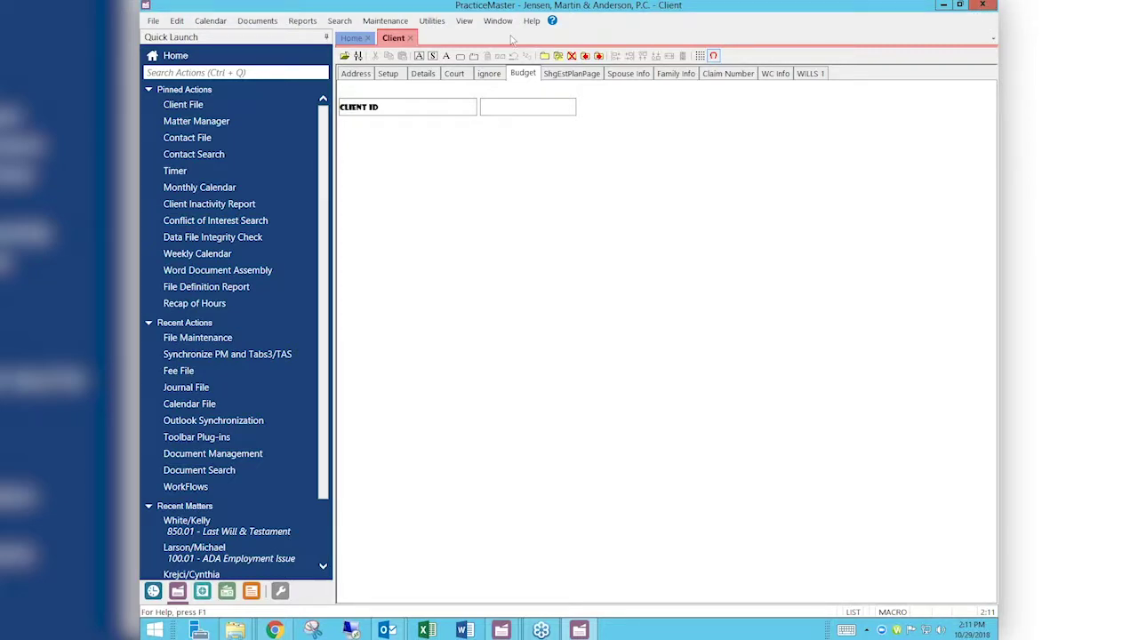
click(410, 39)
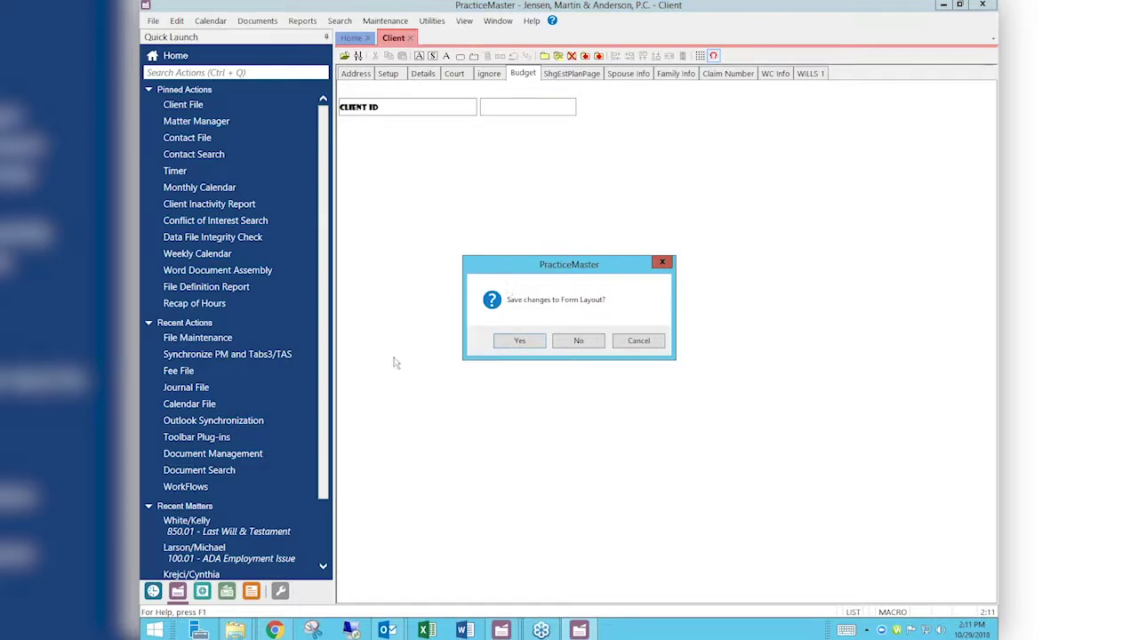
click(516, 342)
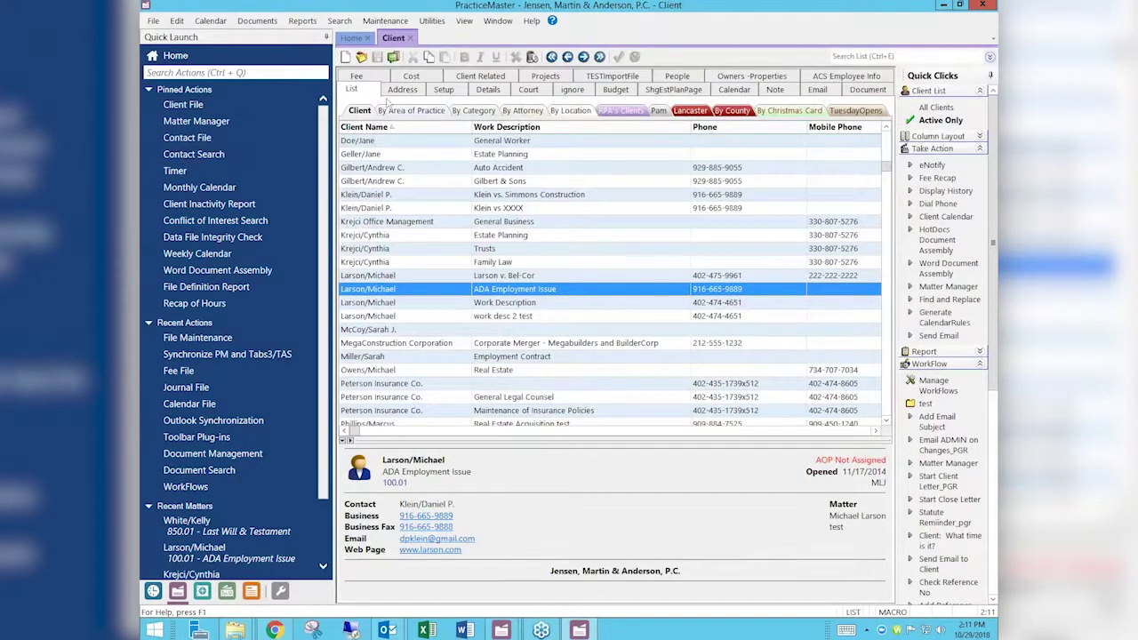
Examine the font on the Address, Setup, Details and Court pages of the ADA Employment Issue matter.
click(405, 92)
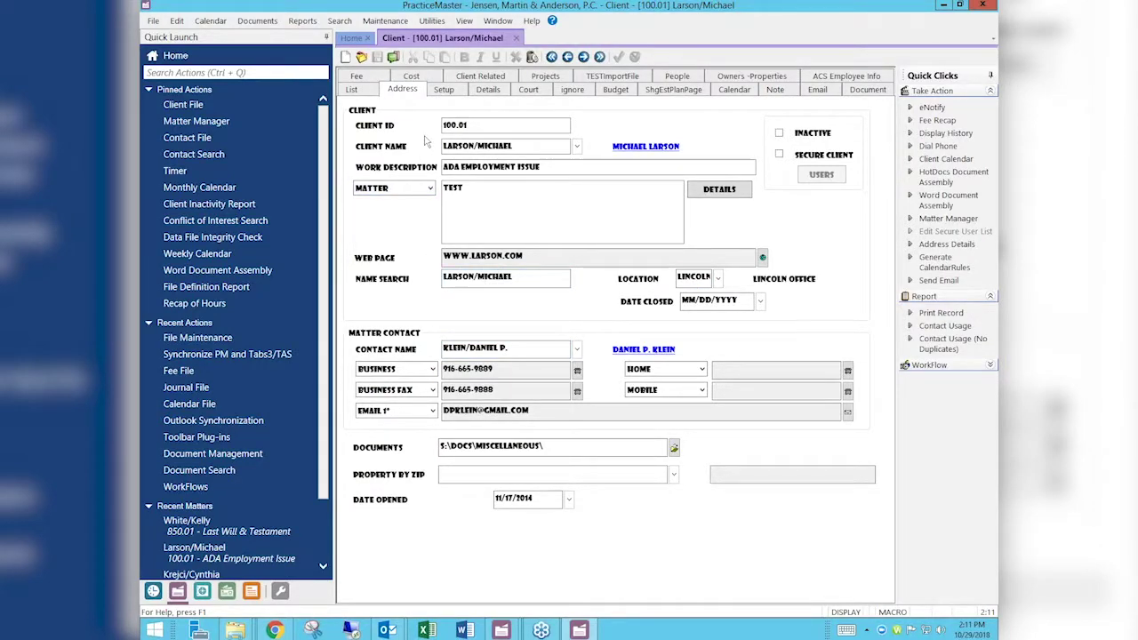
click(447, 90)
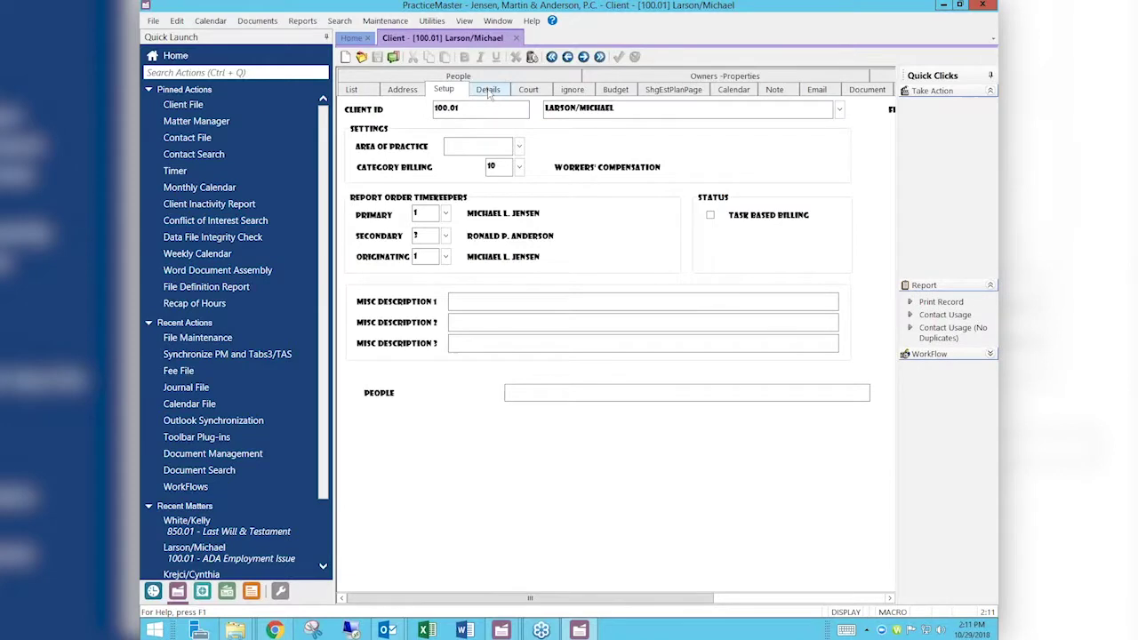
click(489, 90)
click(528, 91)
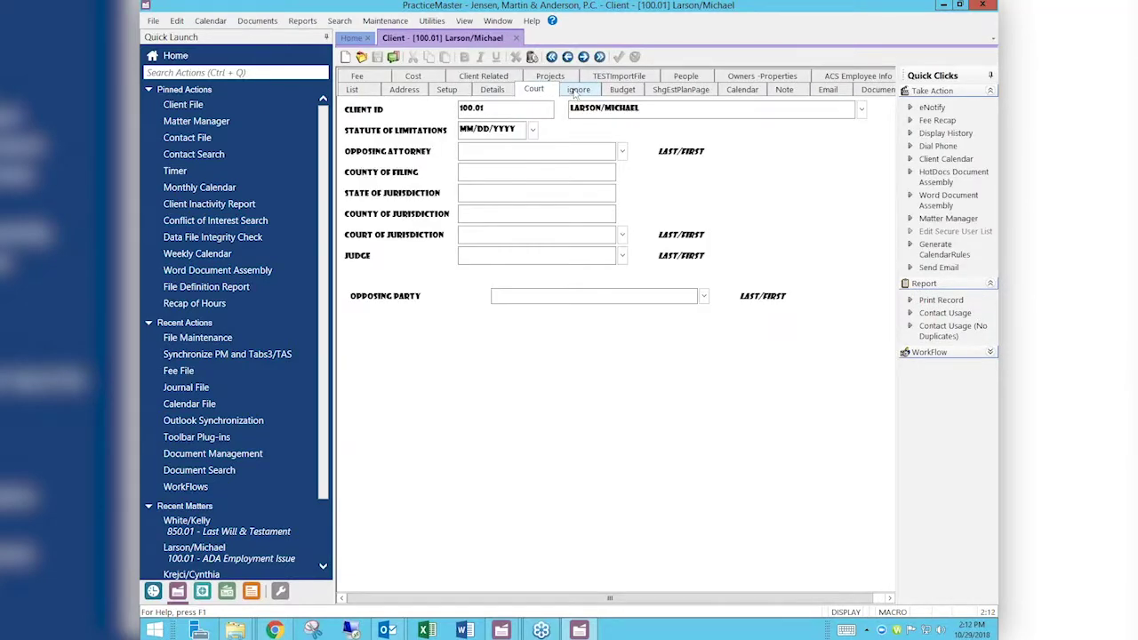
Open the monthly calendar and the calendar file, and examine the font in a Review Deleted Record entry before returning to the list.
click(205, 188)
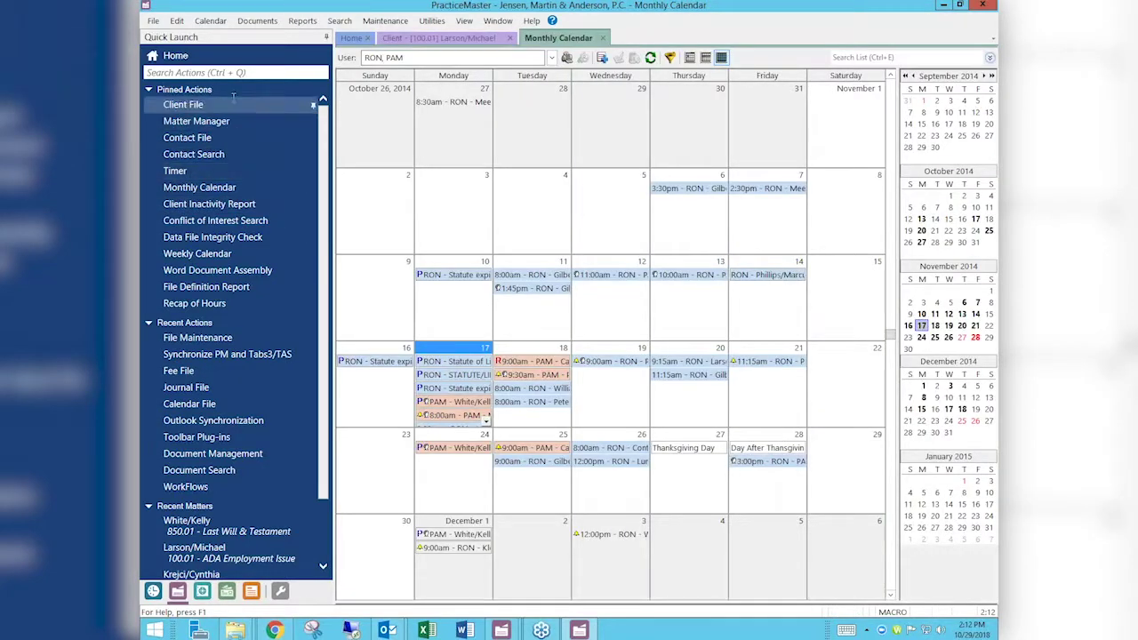
click(153, 22)
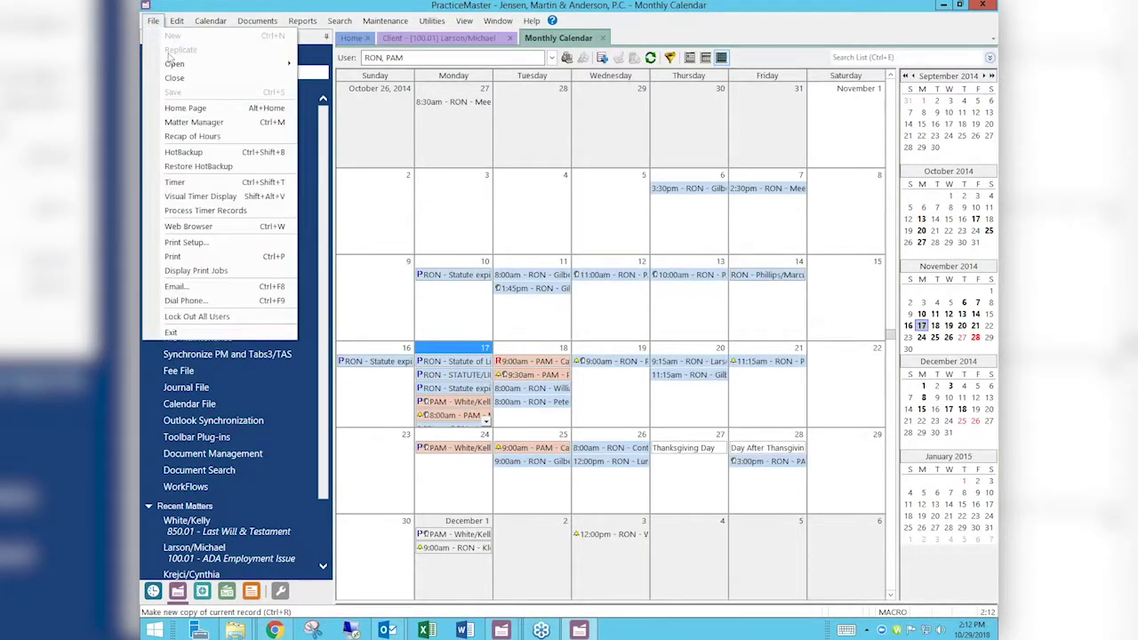
mouse_move(174, 66)
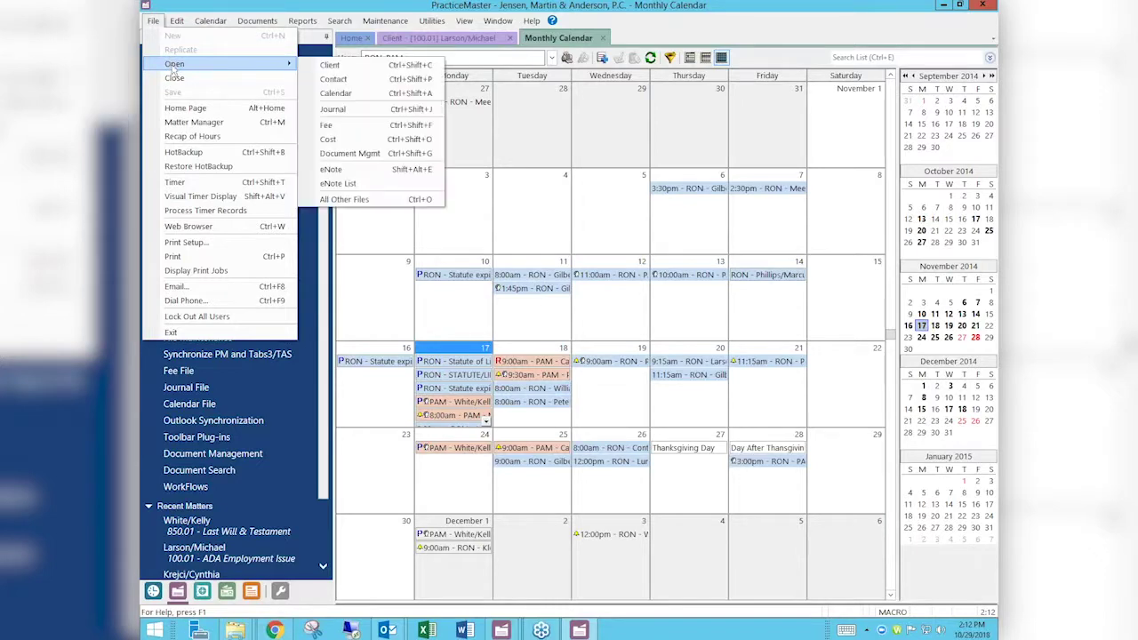
click(338, 95)
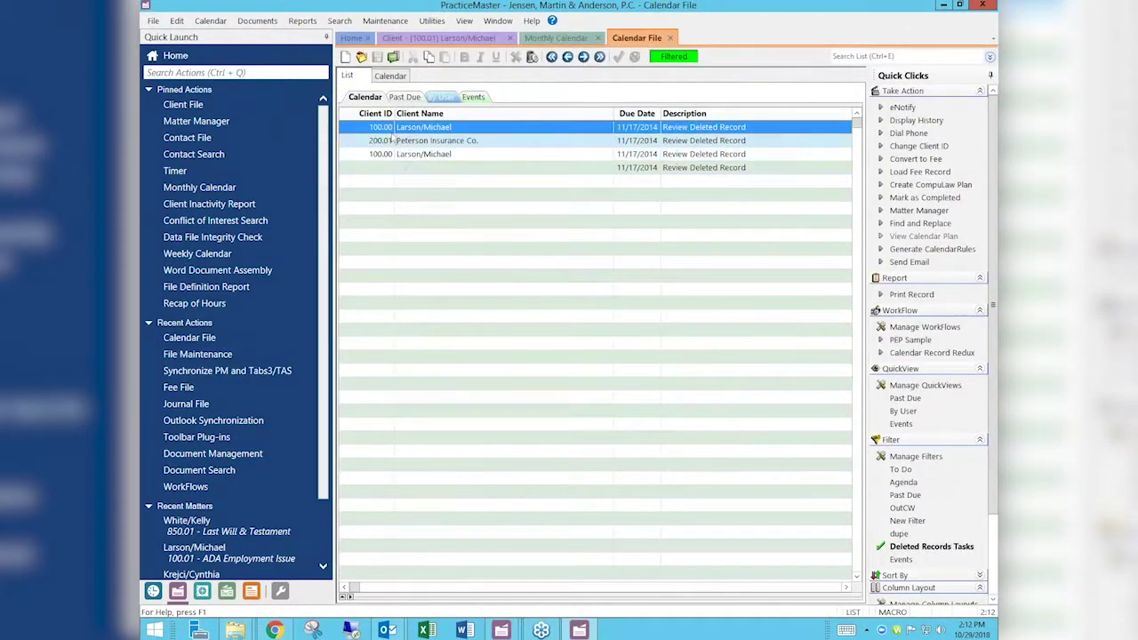
click(389, 76)
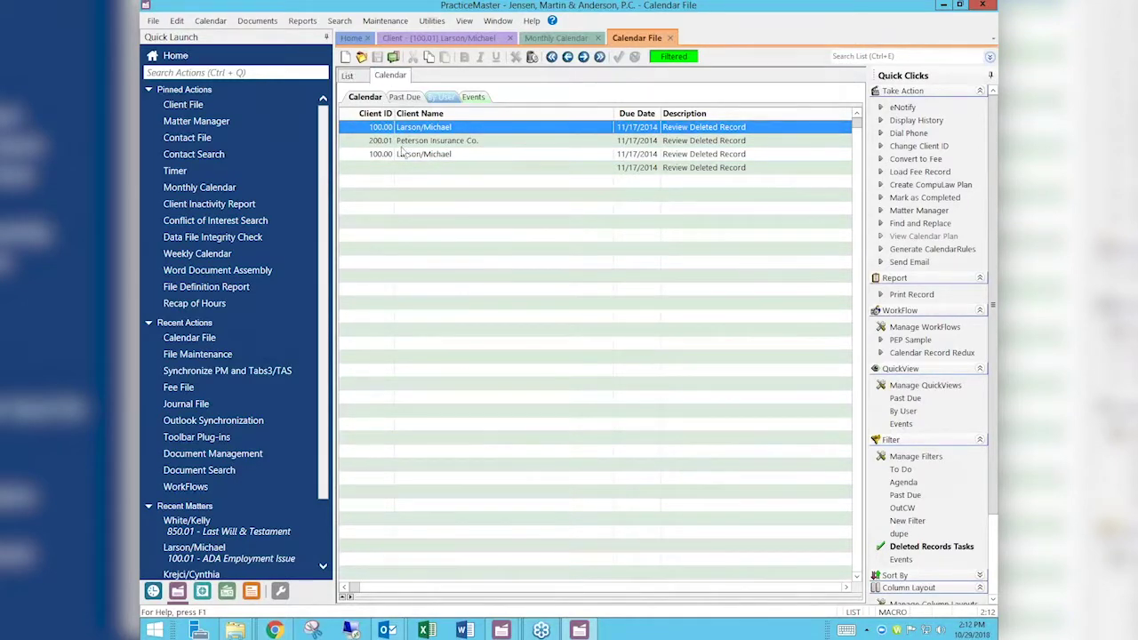
double_click(402, 153)
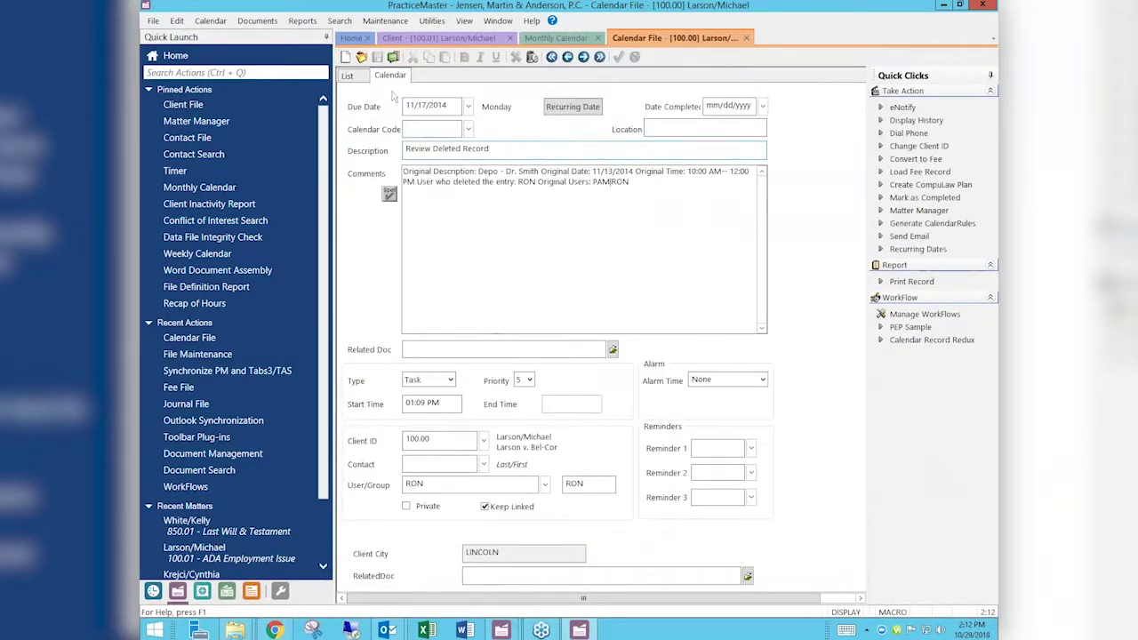
click(350, 76)
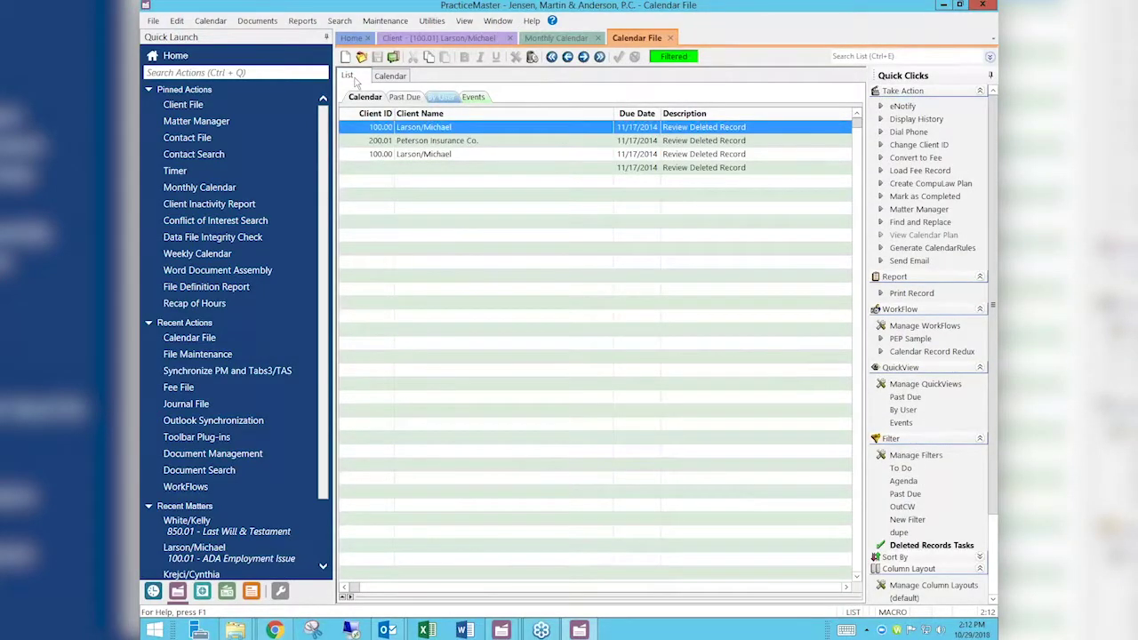
Open the client file and look through the area-of-practice files available to open, closing the list without choosing one.
click(187, 107)
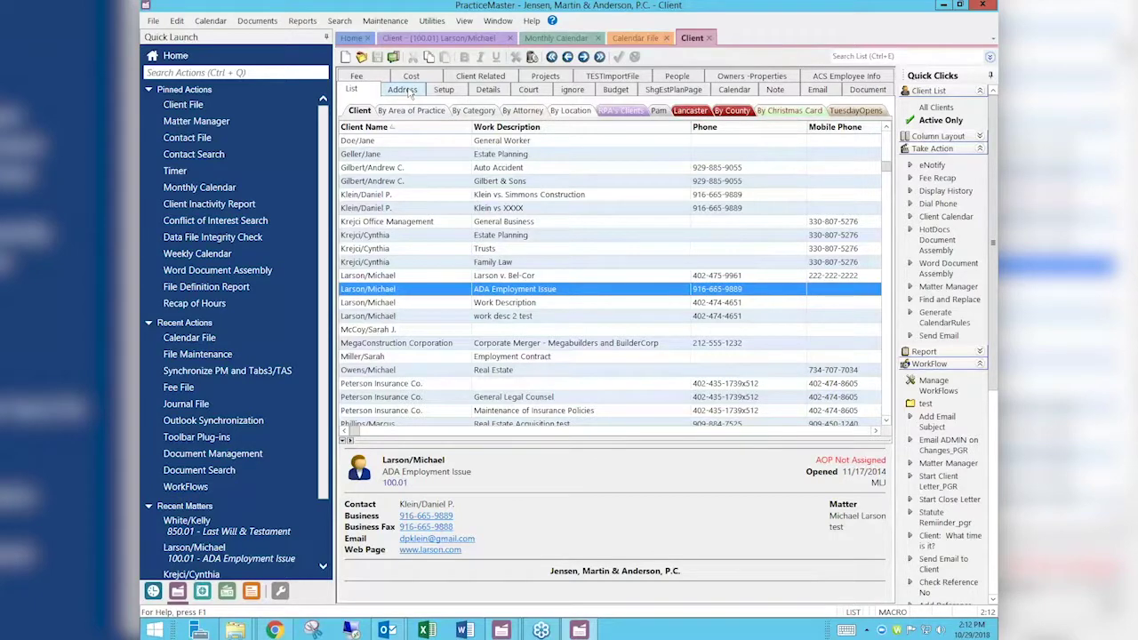
click(153, 21)
mouse_move(179, 70)
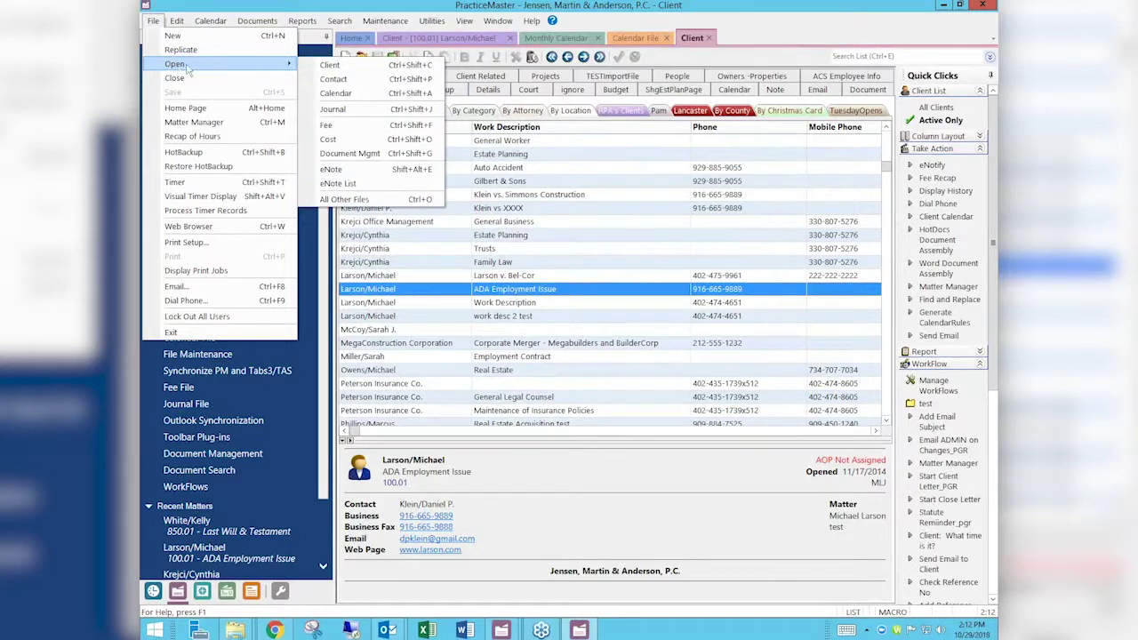
click(338, 199)
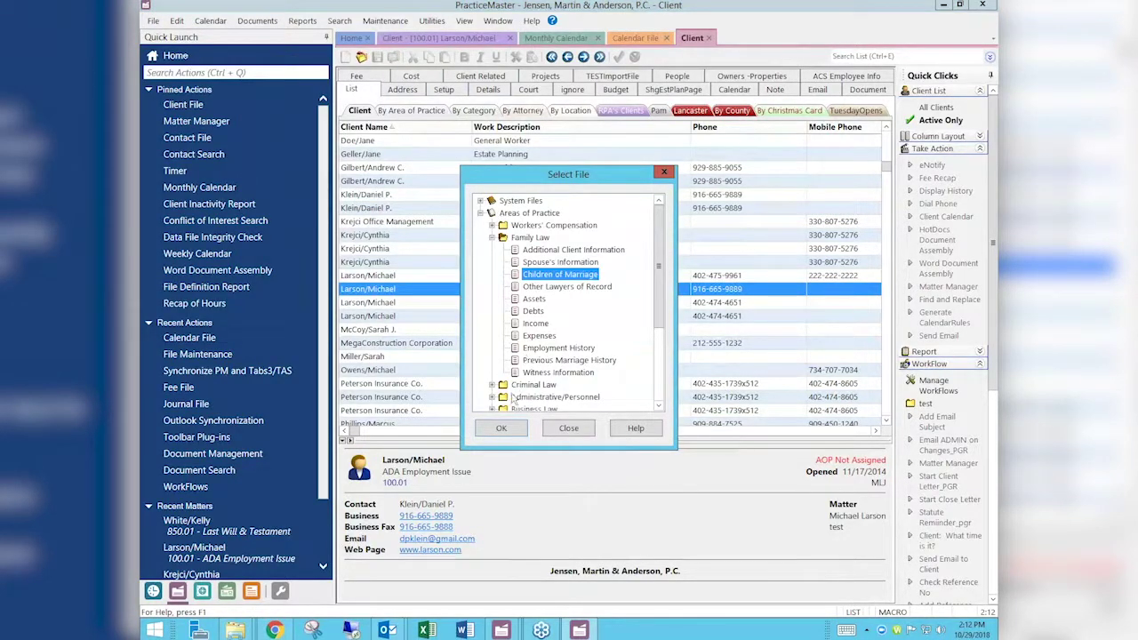
scroll(505, 331, down, 2)
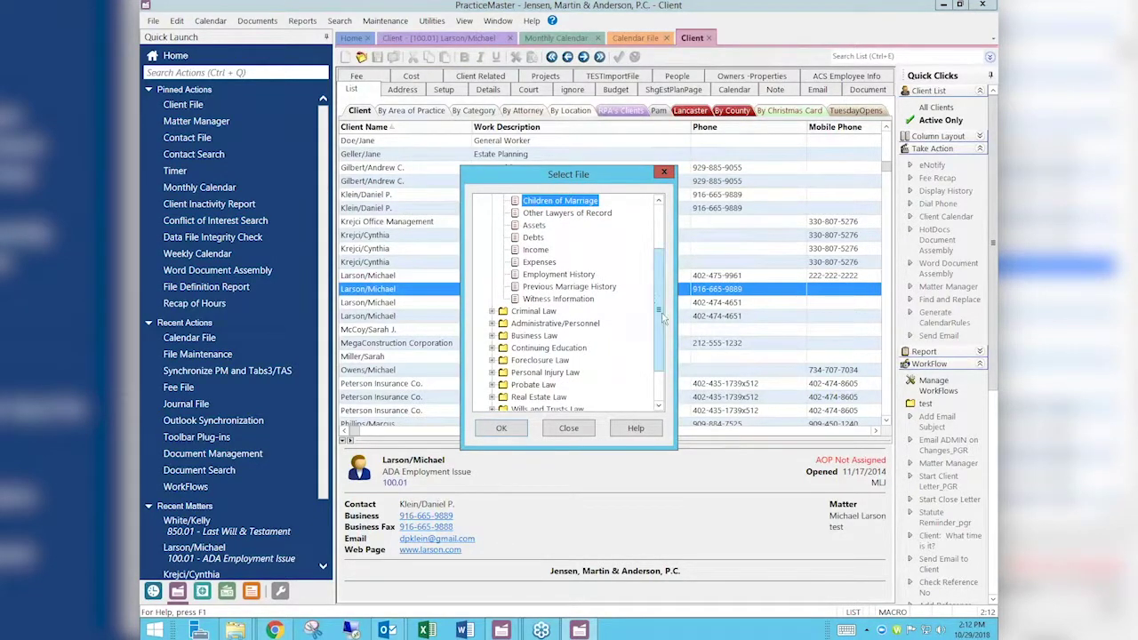
drag(662, 287, 660, 242)
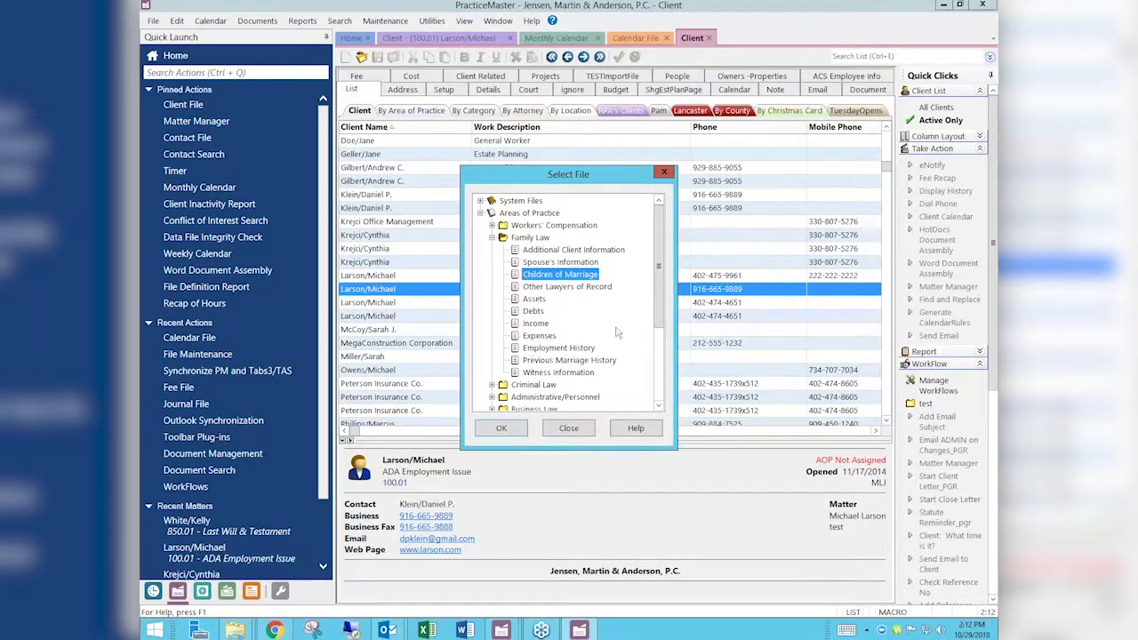
click(662, 351)
scroll(663, 351, down, 1)
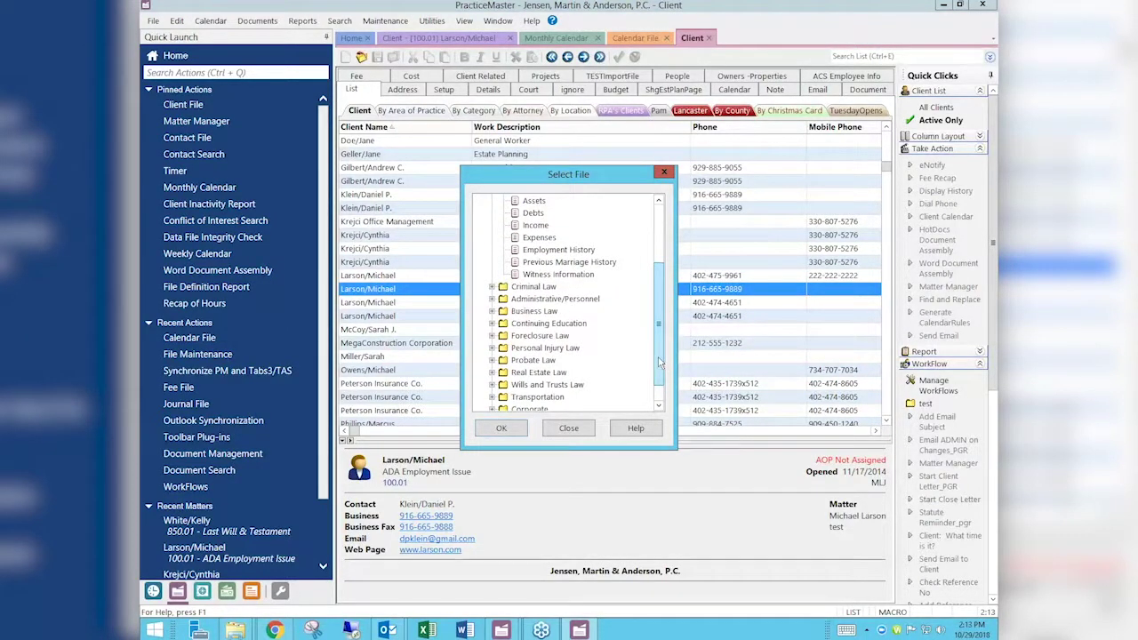
click(567, 429)
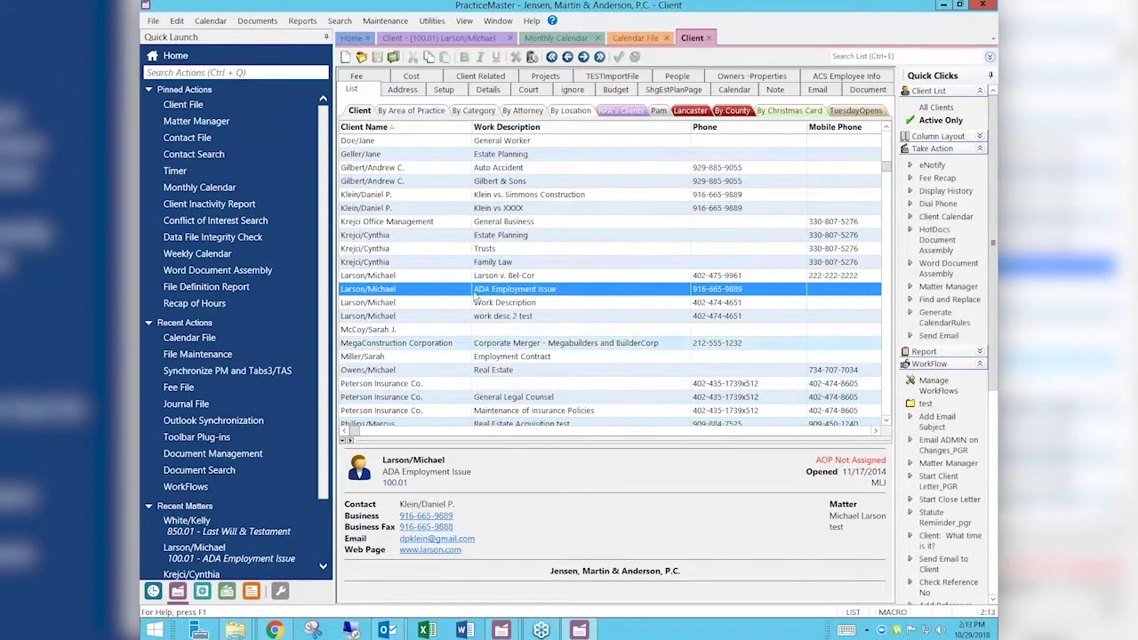
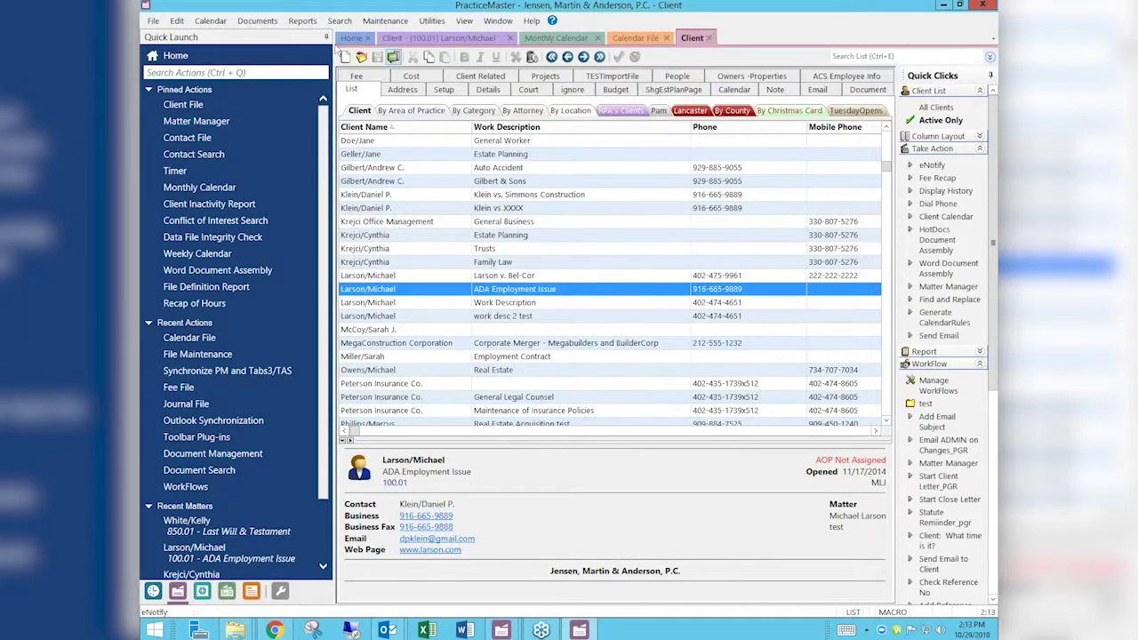
Open the client form in the Form Designer and set its font to Standard Font (10 pt Segoe UI).
click(177, 23)
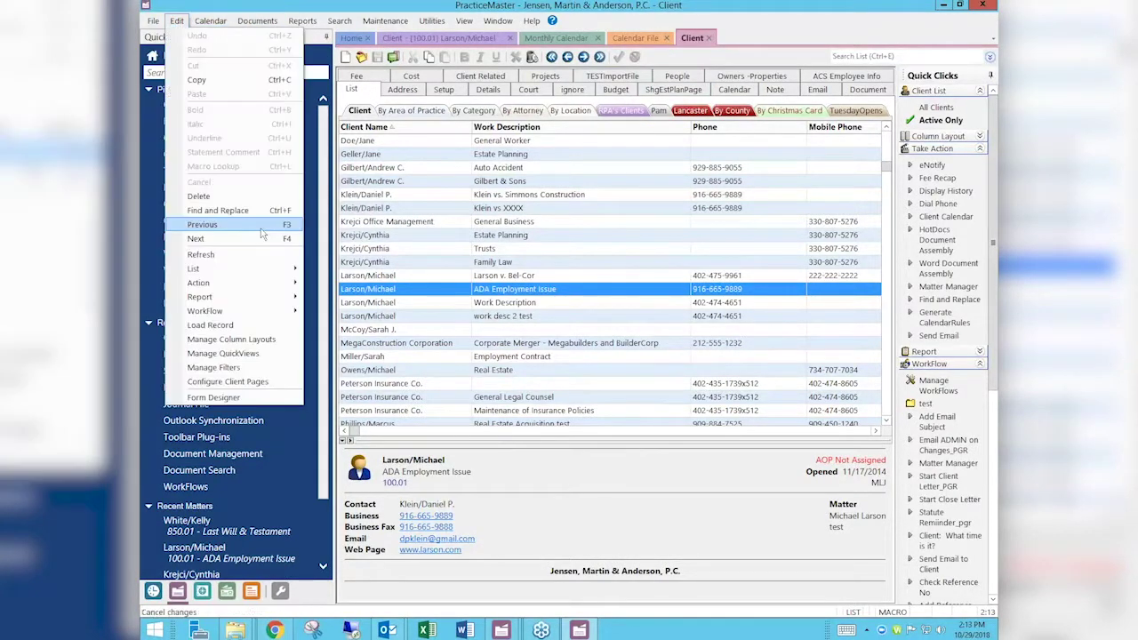
click(210, 400)
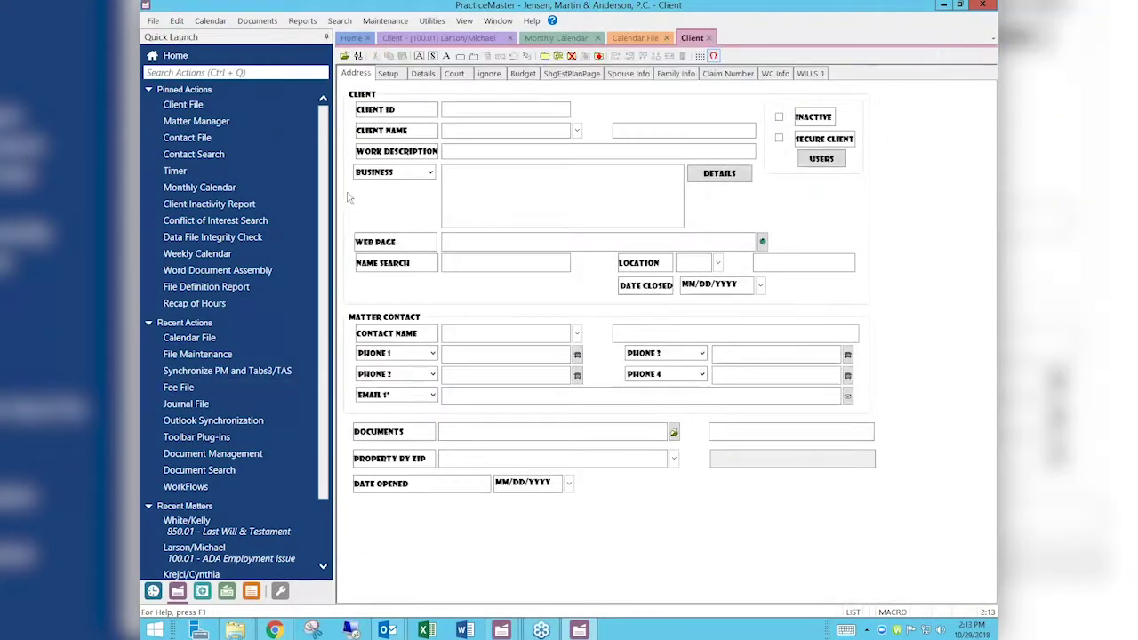
click(358, 55)
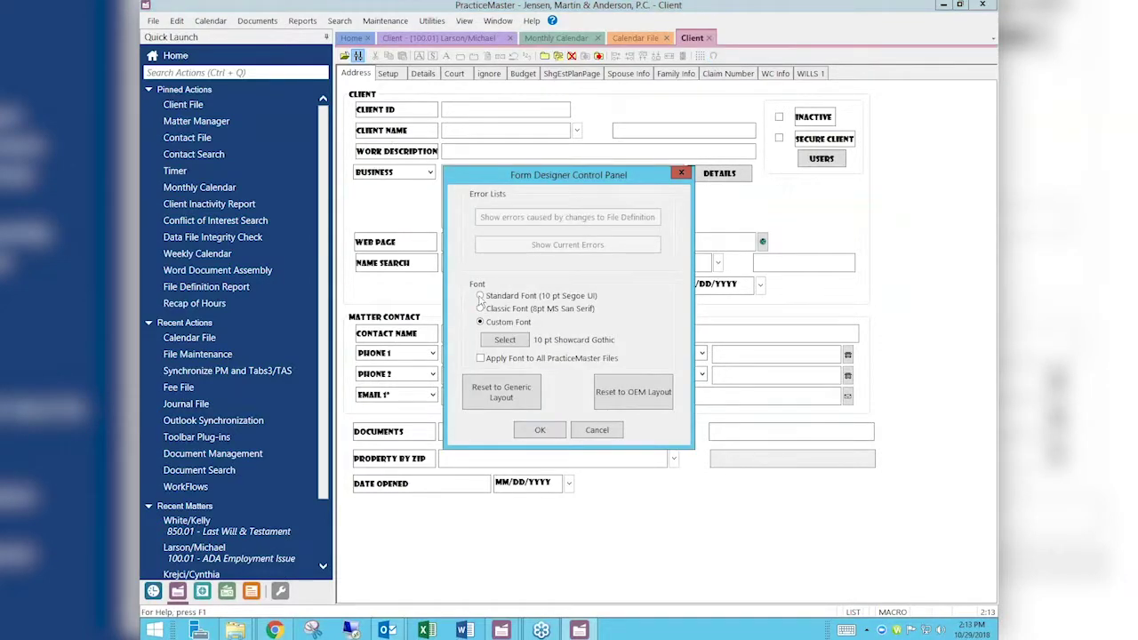
click(480, 295)
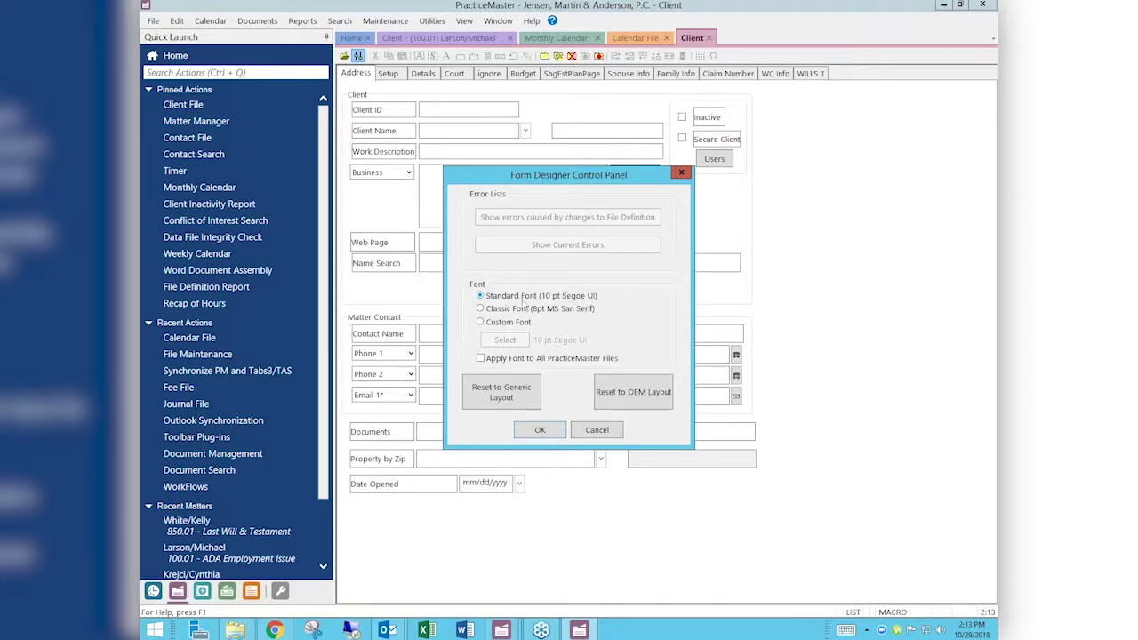
click(540, 431)
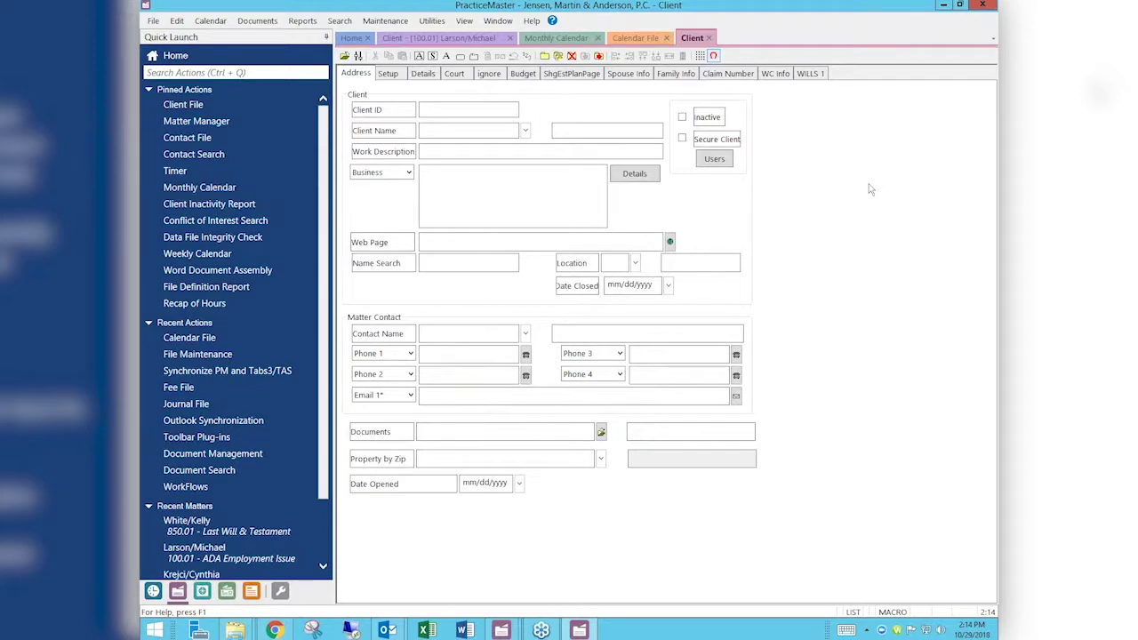
Check the font on the client form's Details page and close the Form Designer, saving the form layout changes.
click(424, 73)
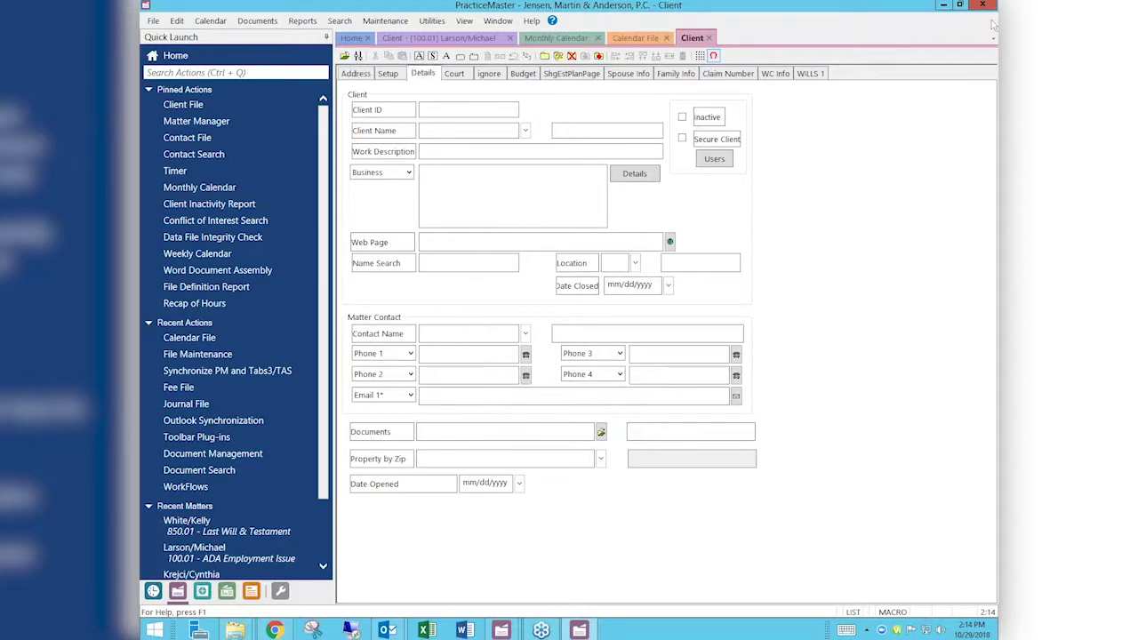
click(710, 39)
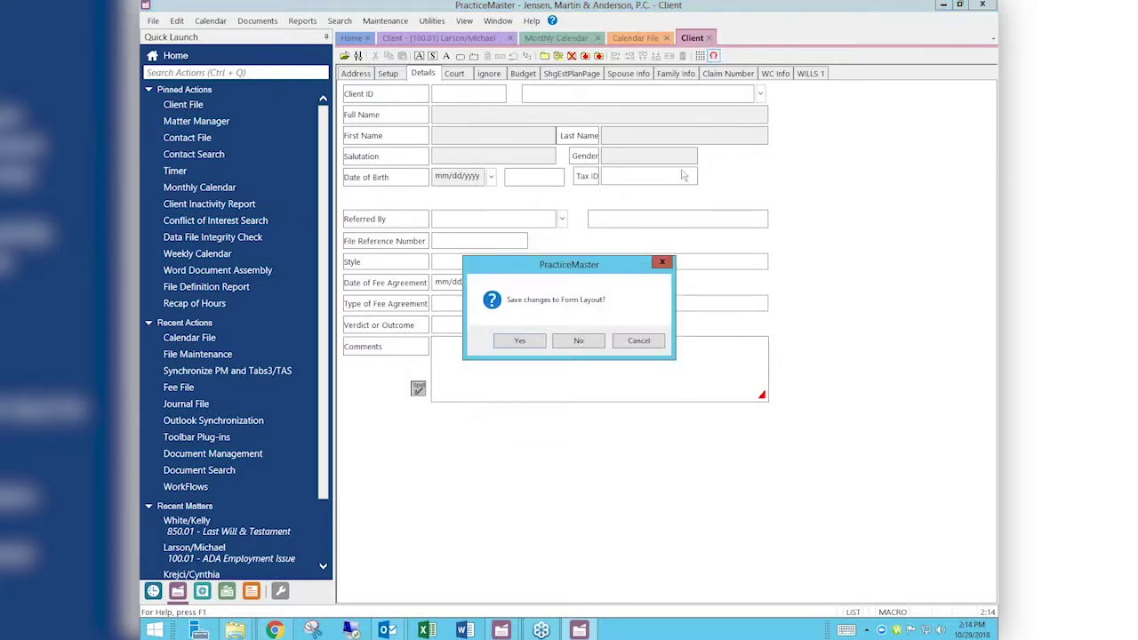
click(515, 343)
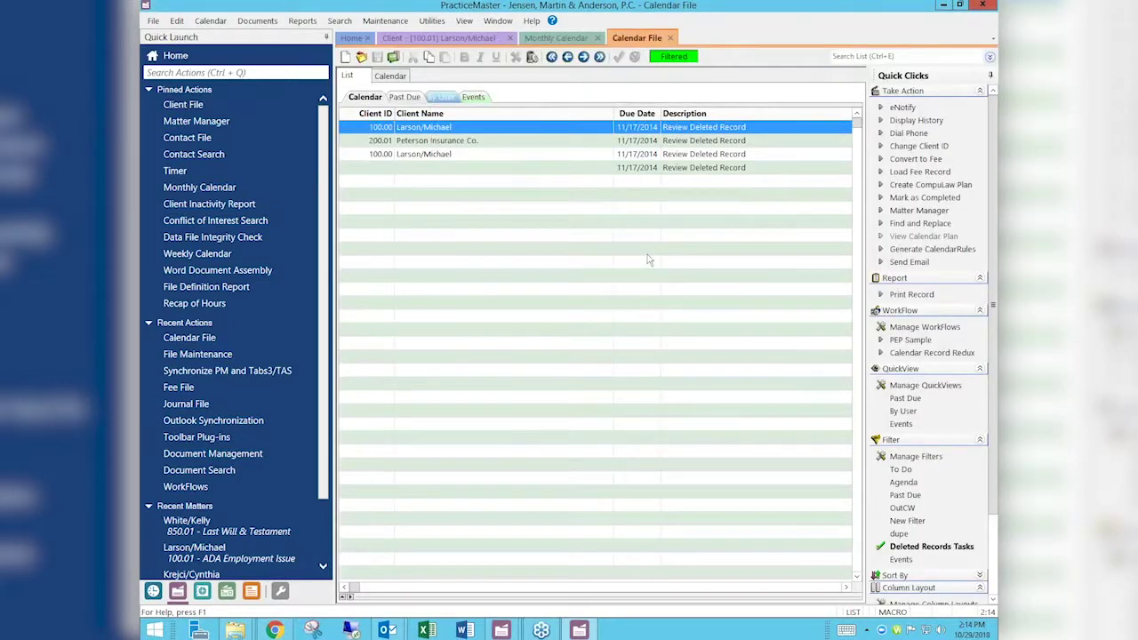
Reopen the ADA Employment Issue client record and examine its Court and Details pages, including the Type of Fee Agreement field.
click(442, 40)
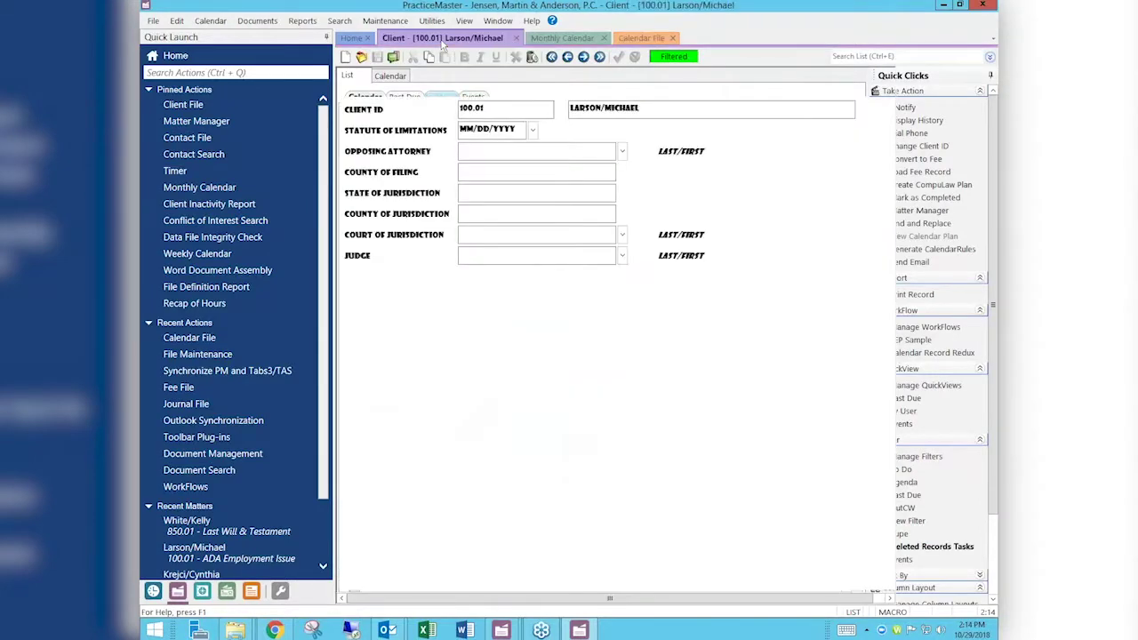
click(516, 38)
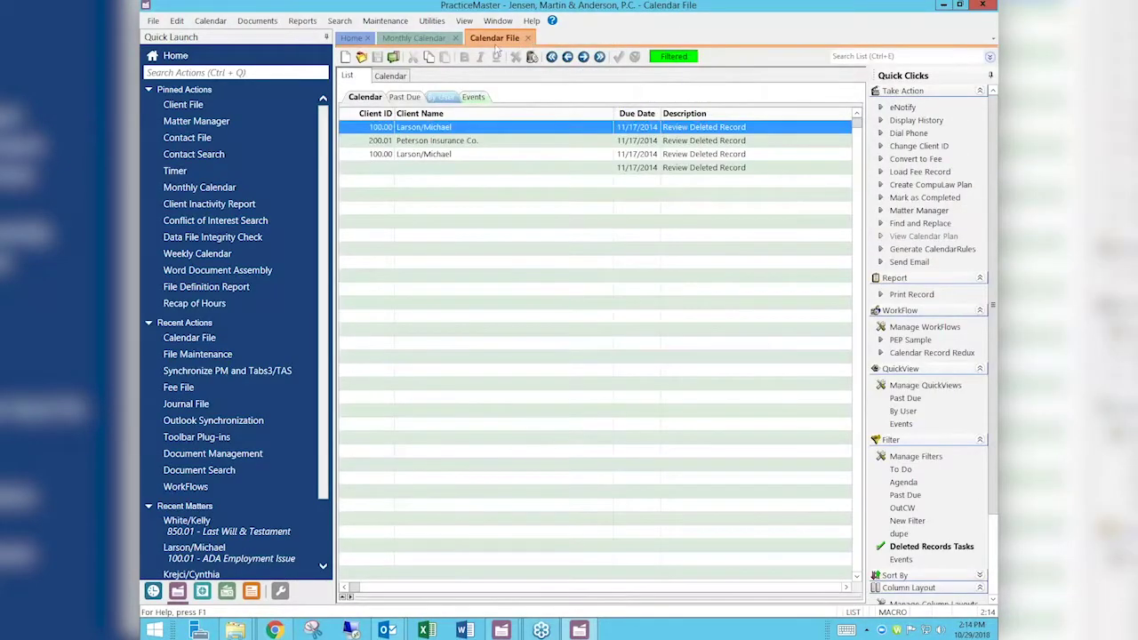
click(187, 105)
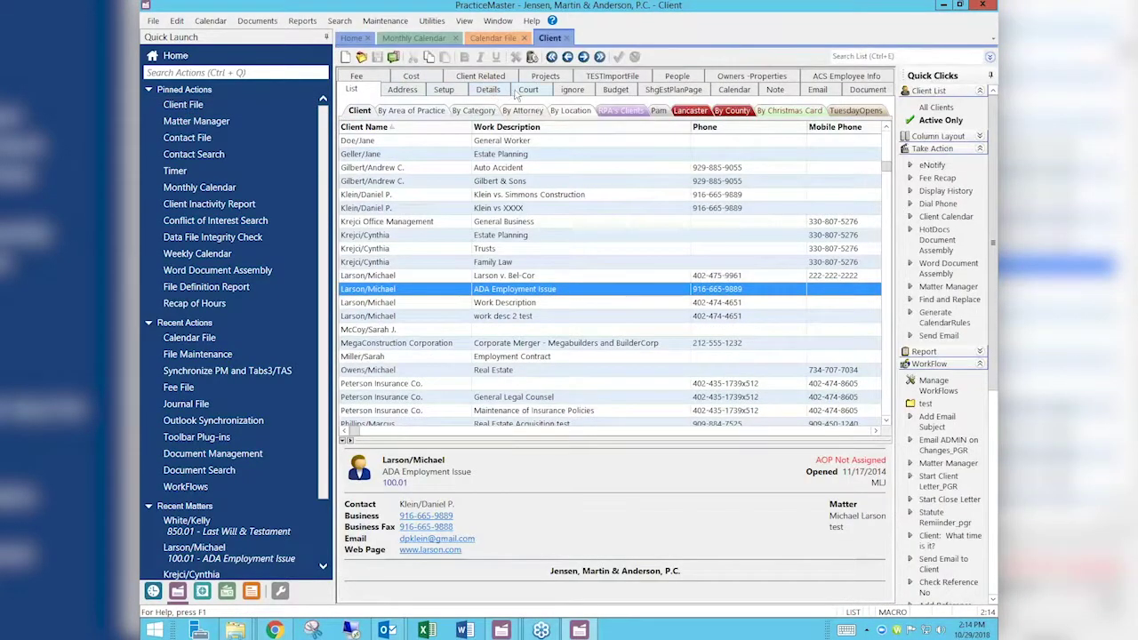
click(525, 93)
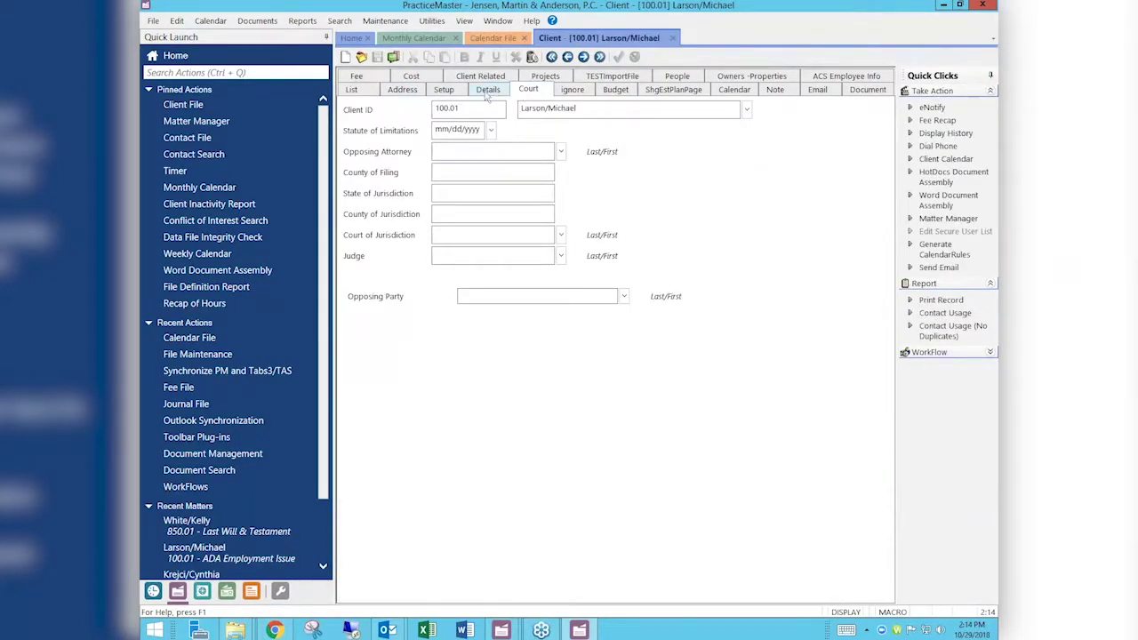
click(488, 91)
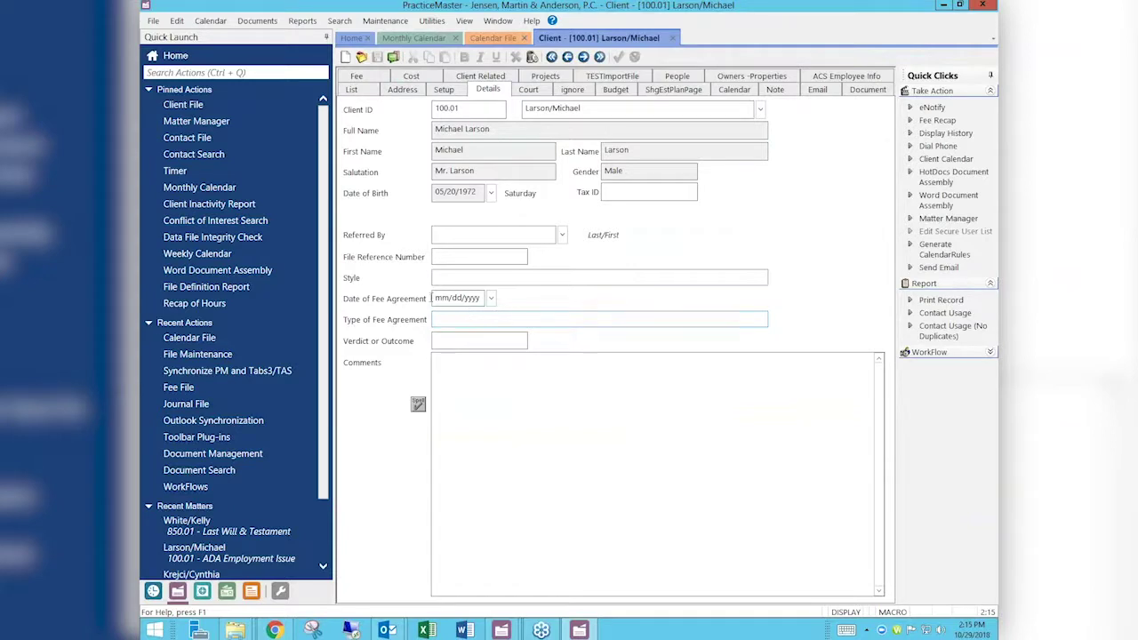
click(503, 319)
Close the client record, the Calendar File and the Monthly Calendar, leaving only the Home page open.
click(673, 39)
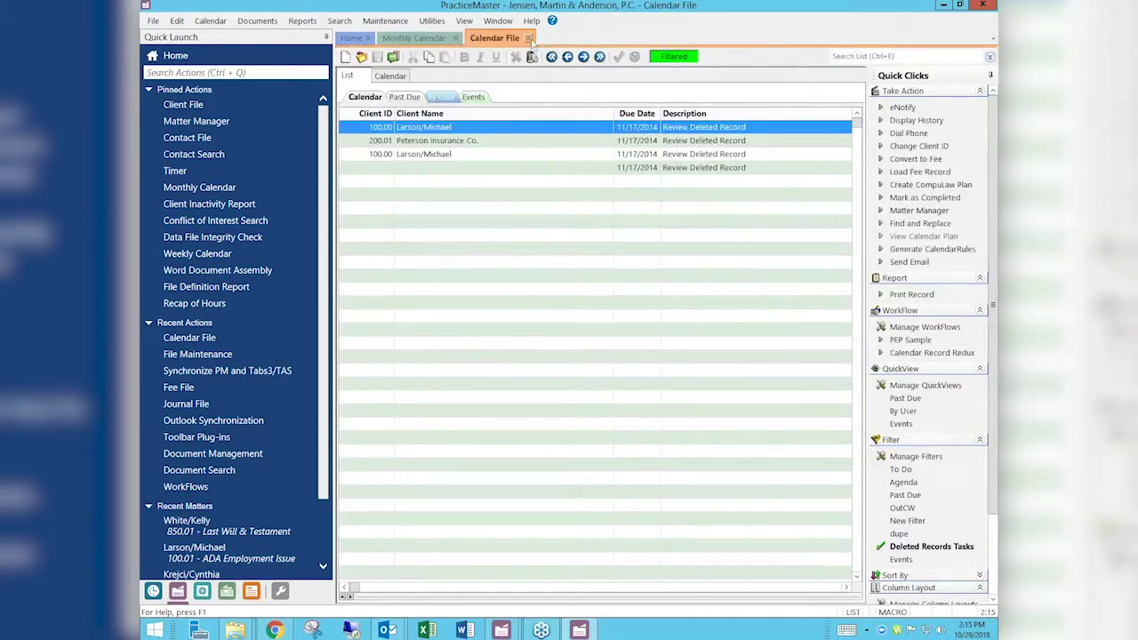
click(529, 38)
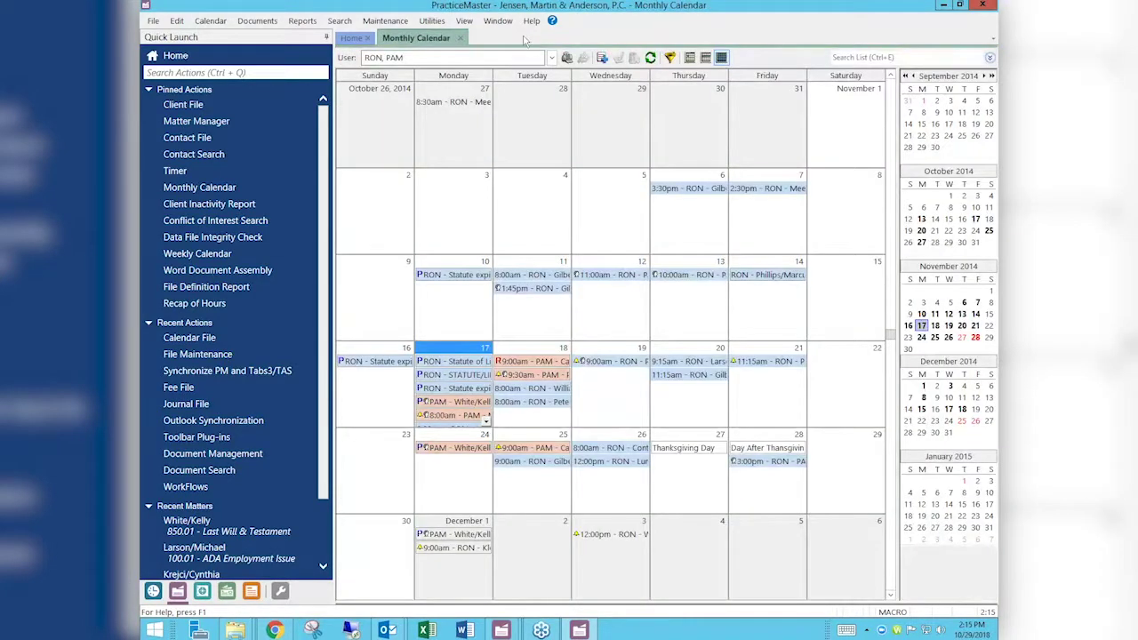
click(461, 39)
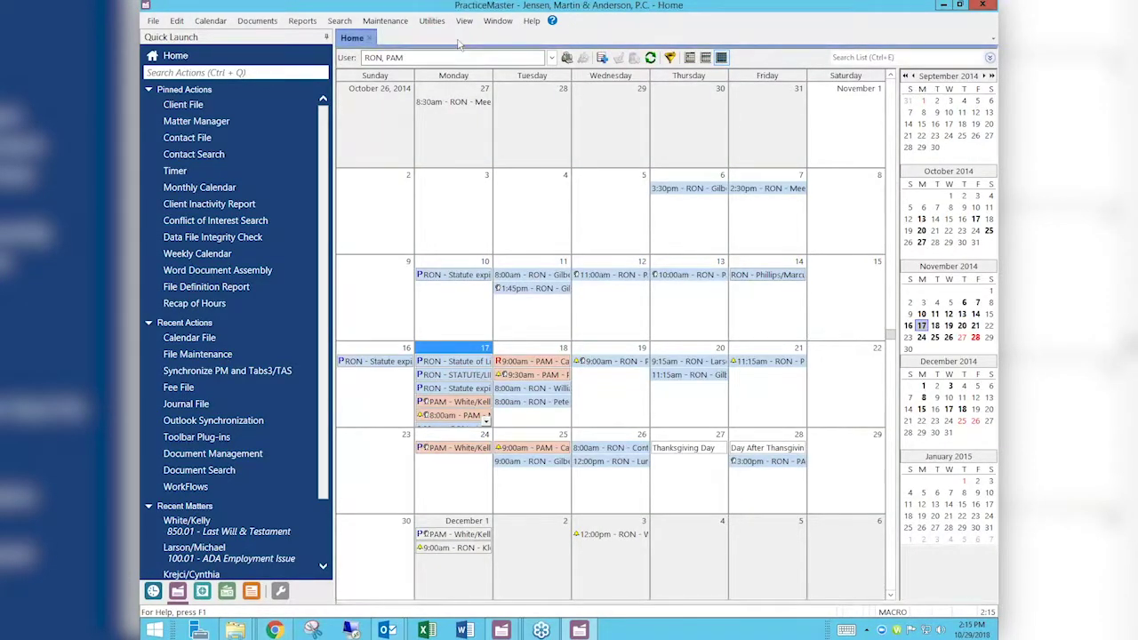
Examine the Restrict Changes property of the Agree_Date and Agree_Type fields in the Client file definition, closing File Maintenance when done.
click(400, 24)
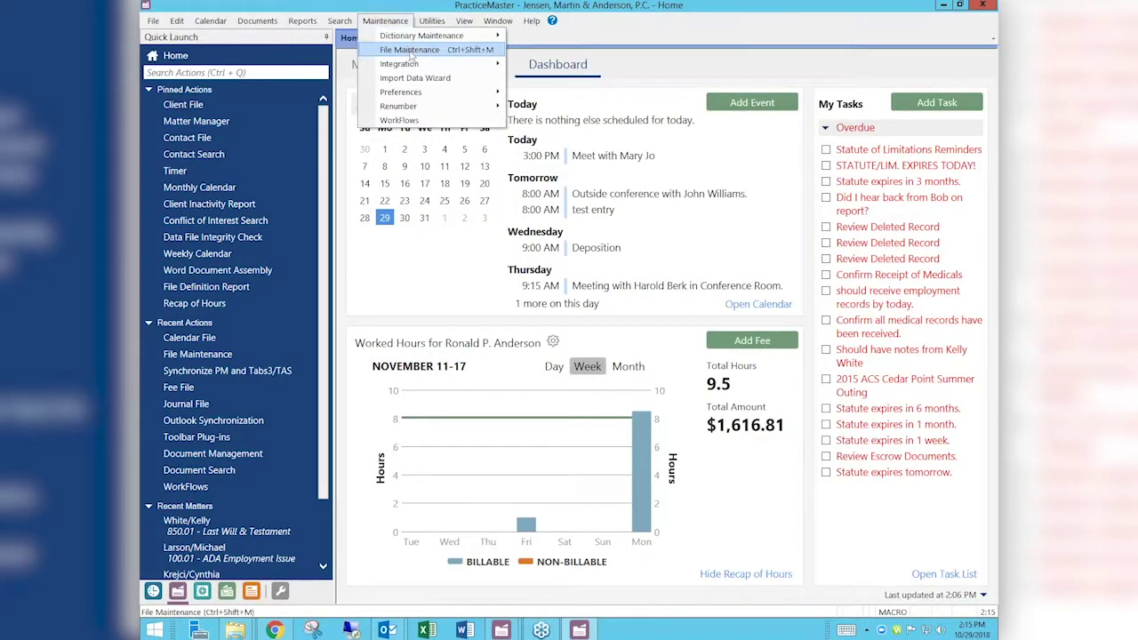
click(411, 53)
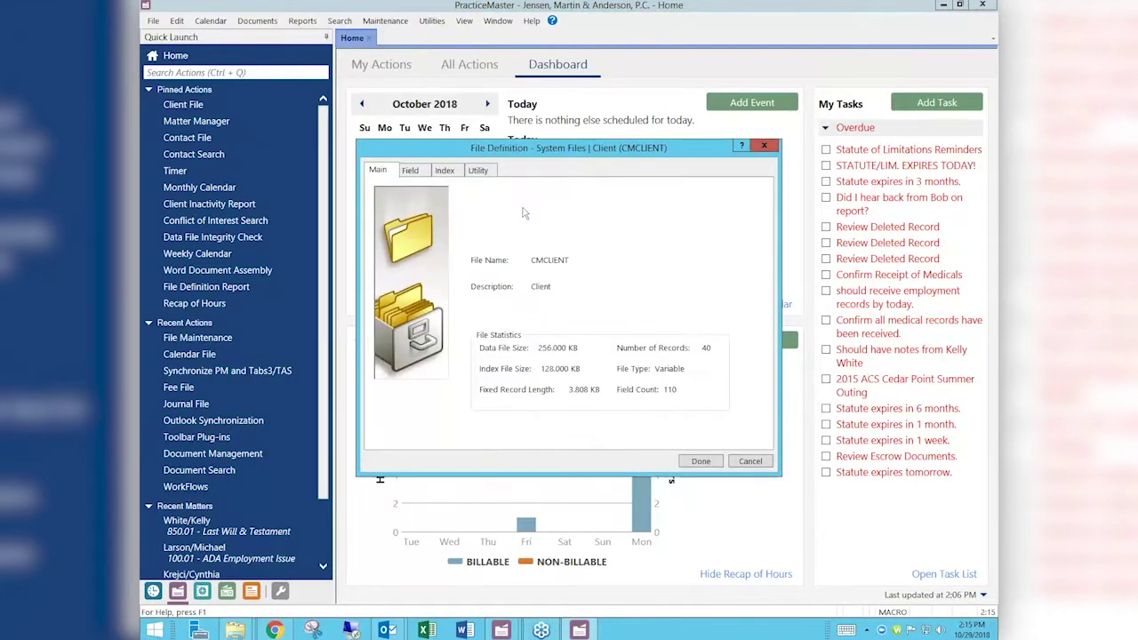
click(415, 174)
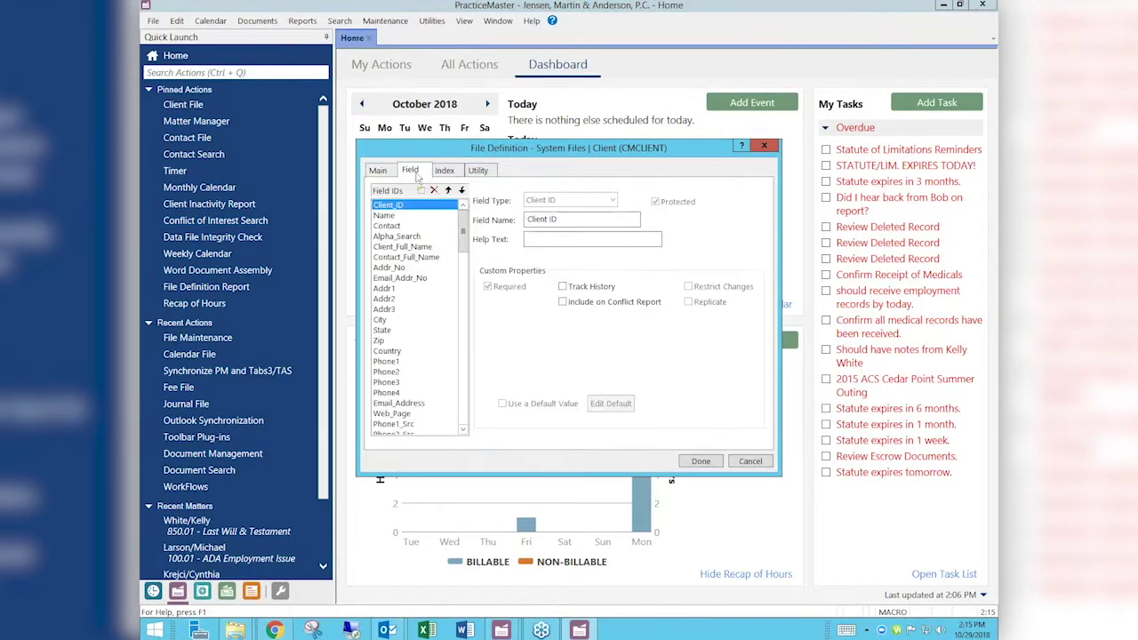
click(465, 345)
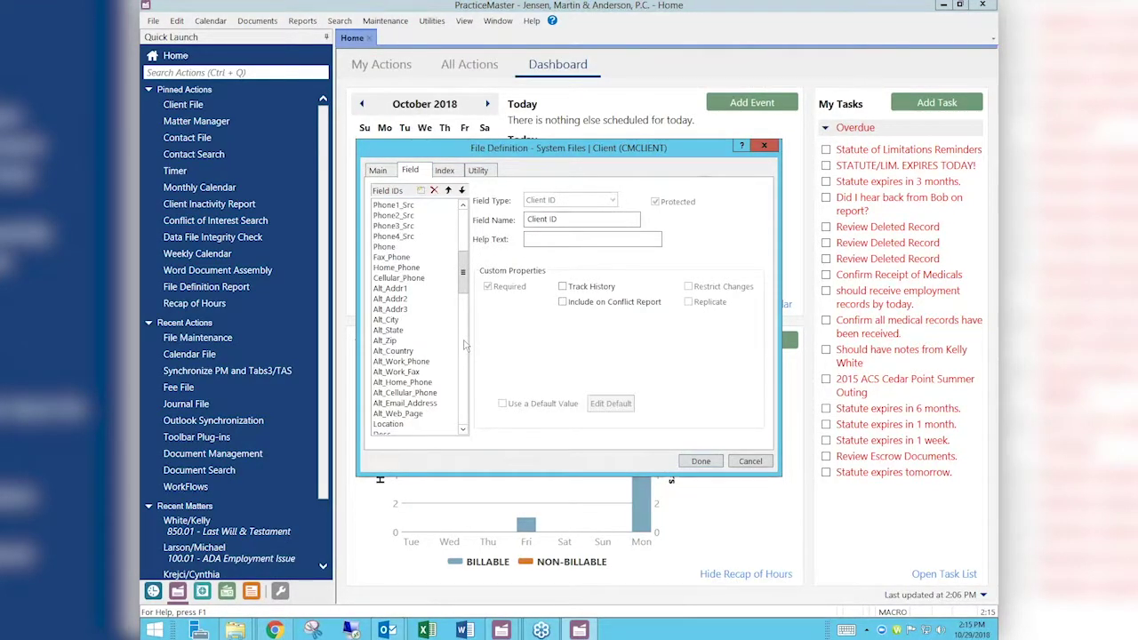
click(465, 345)
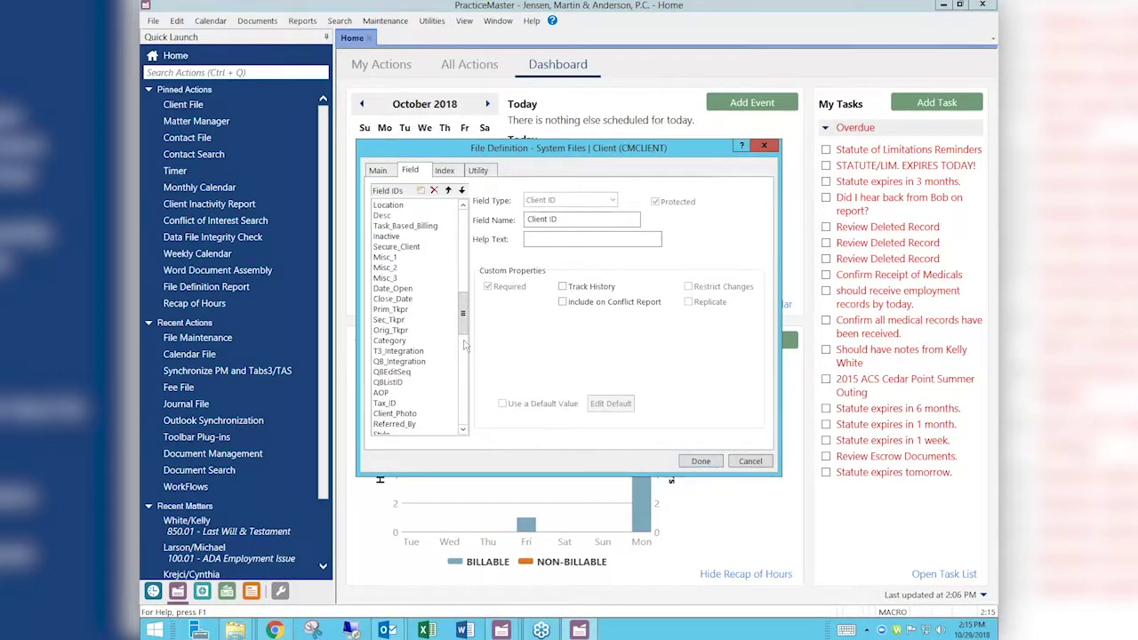
click(464, 345)
click(412, 320)
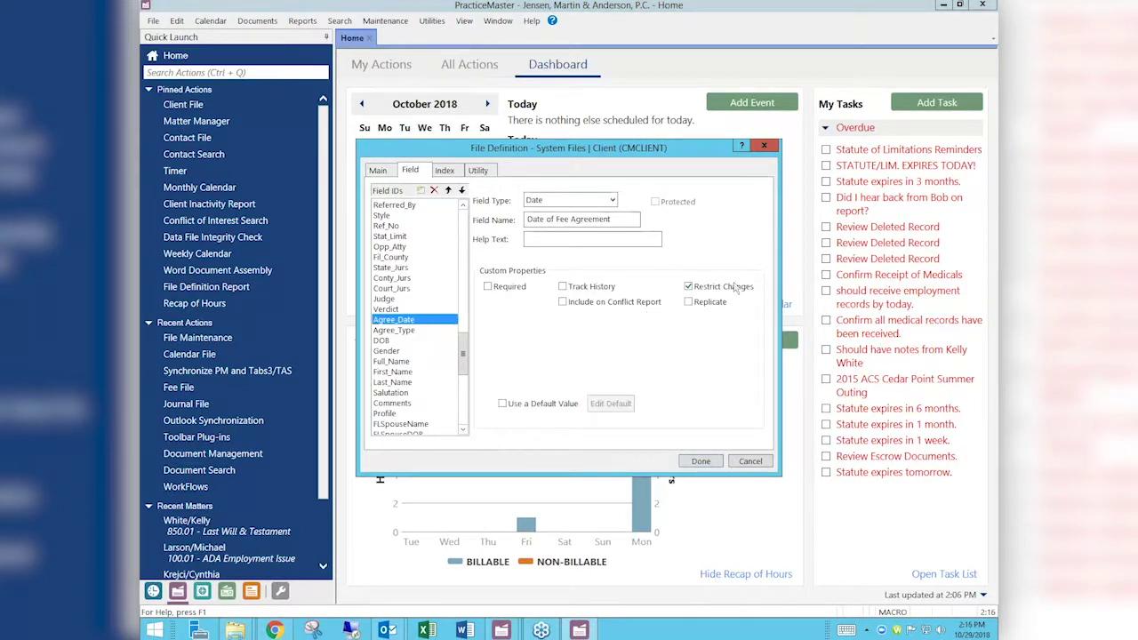
click(411, 331)
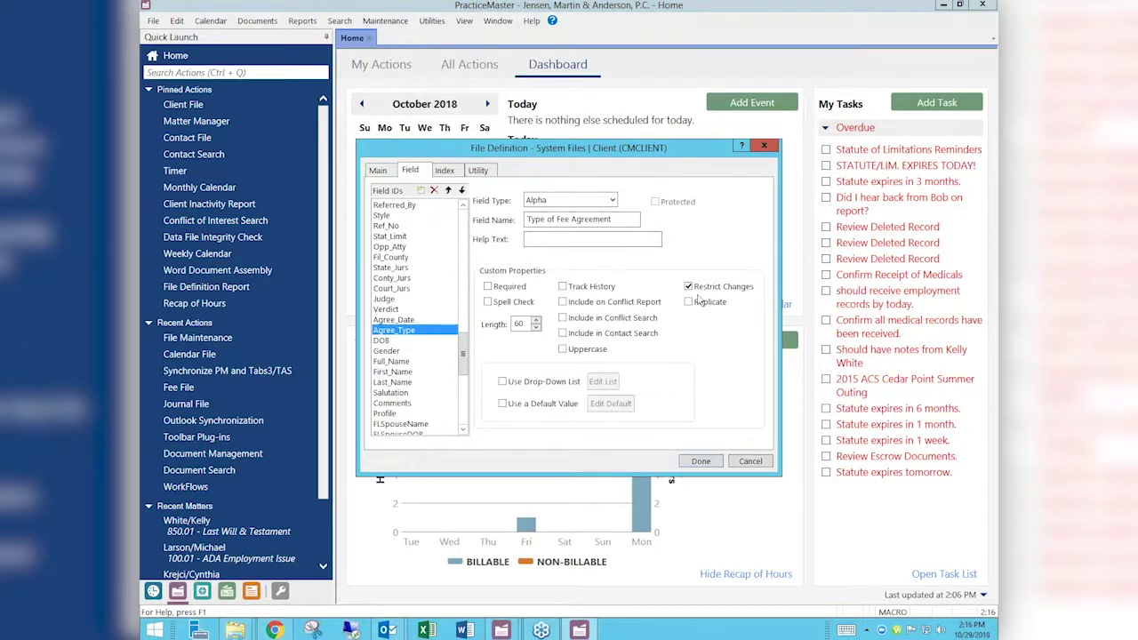
click(706, 465)
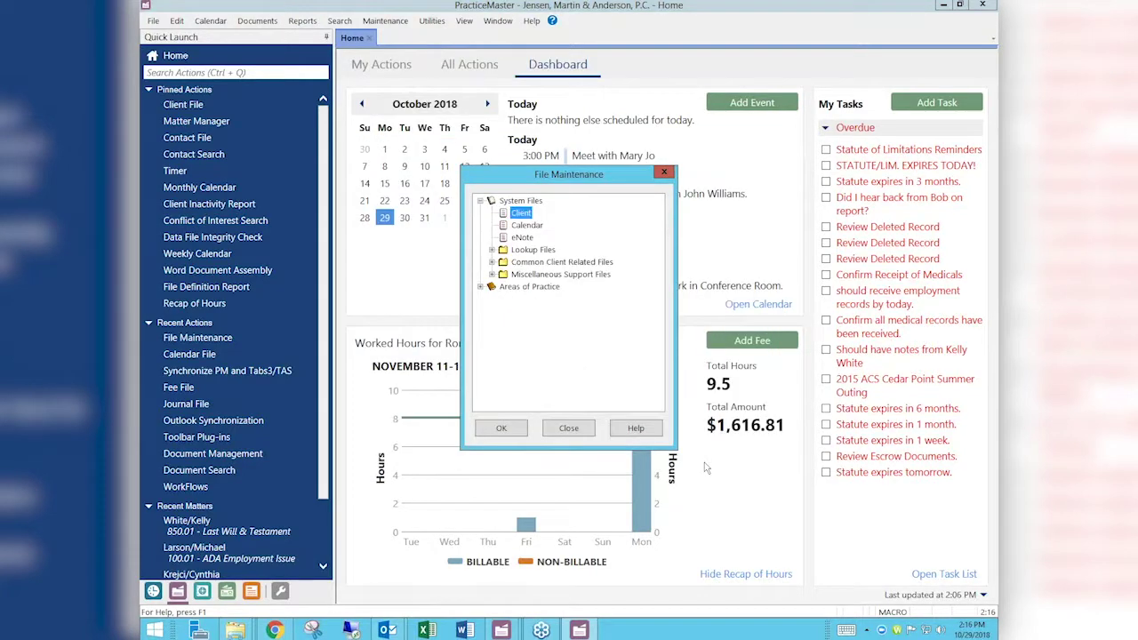
click(570, 427)
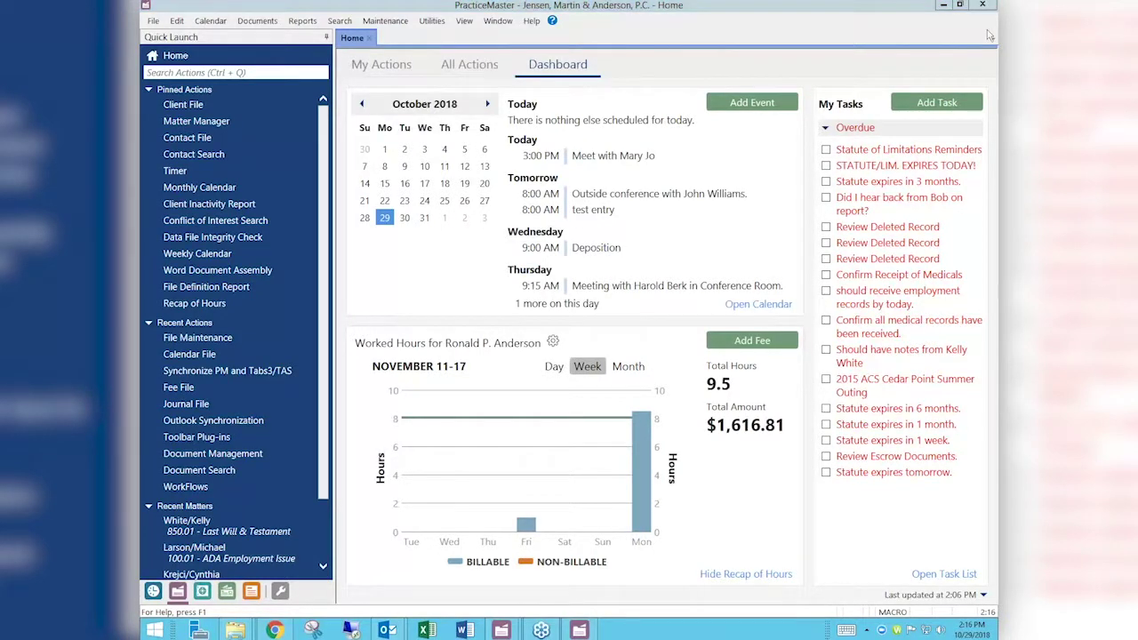
Switch to System Configuration and dismiss its sample data notice.
mouse_move(397, 475)
click(280, 592)
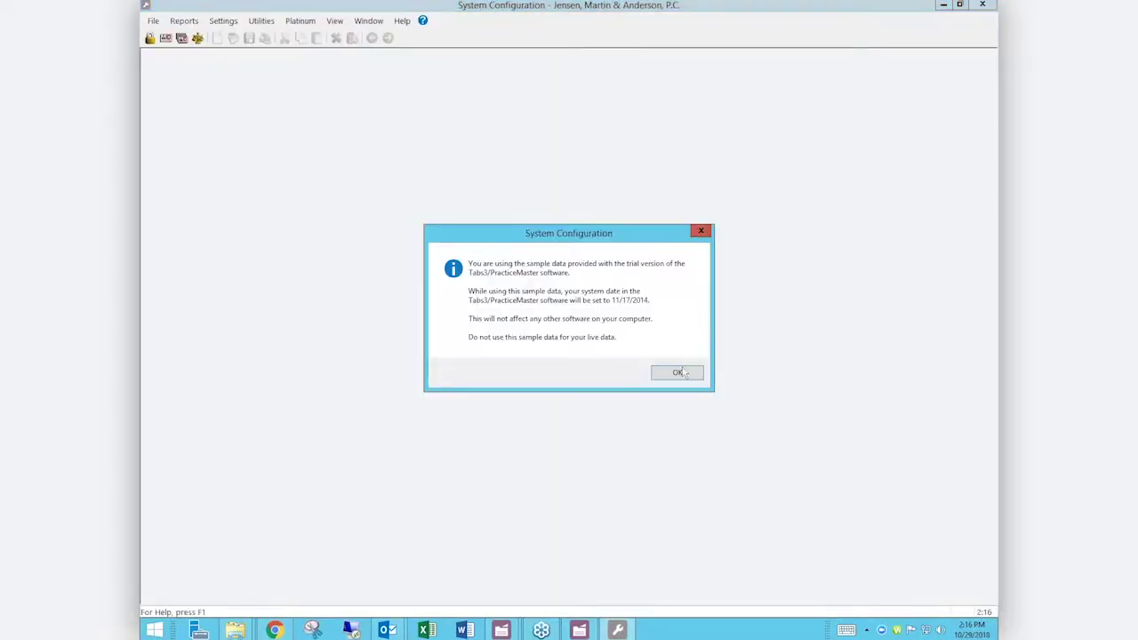
click(683, 375)
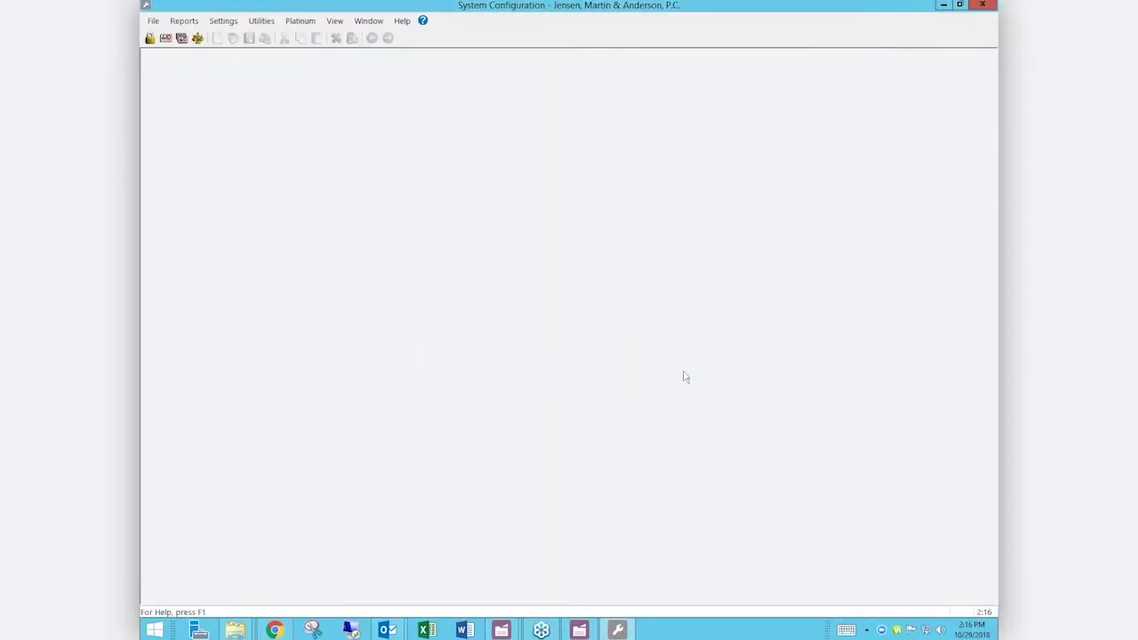
Open User Configuration and the Access Profile window, and load the PMONLY access profile.
click(166, 40)
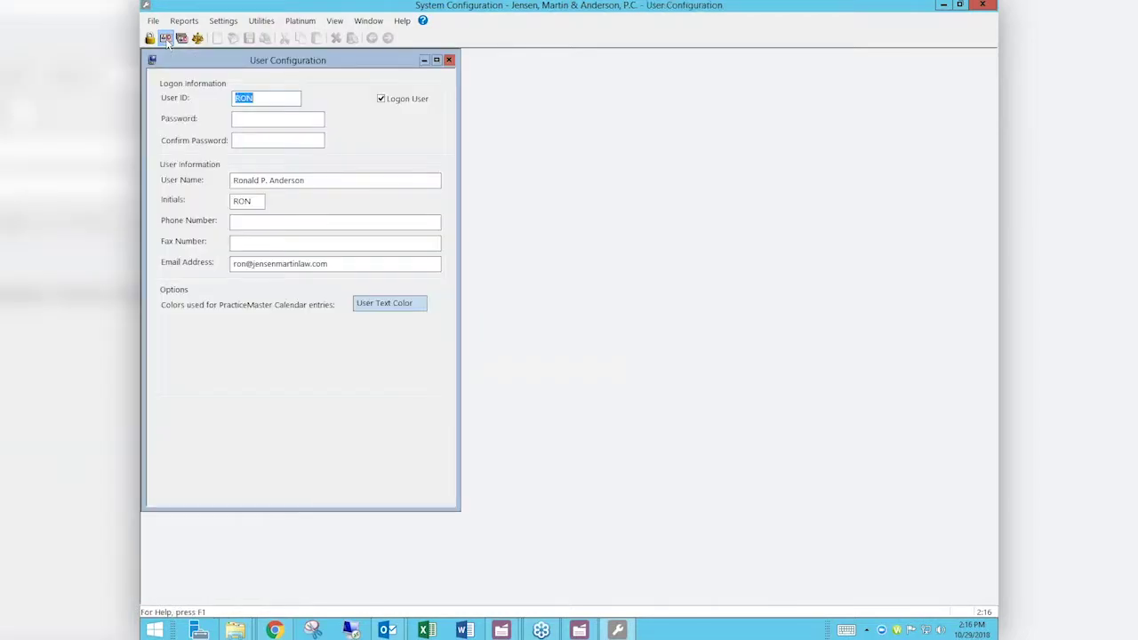
click(150, 39)
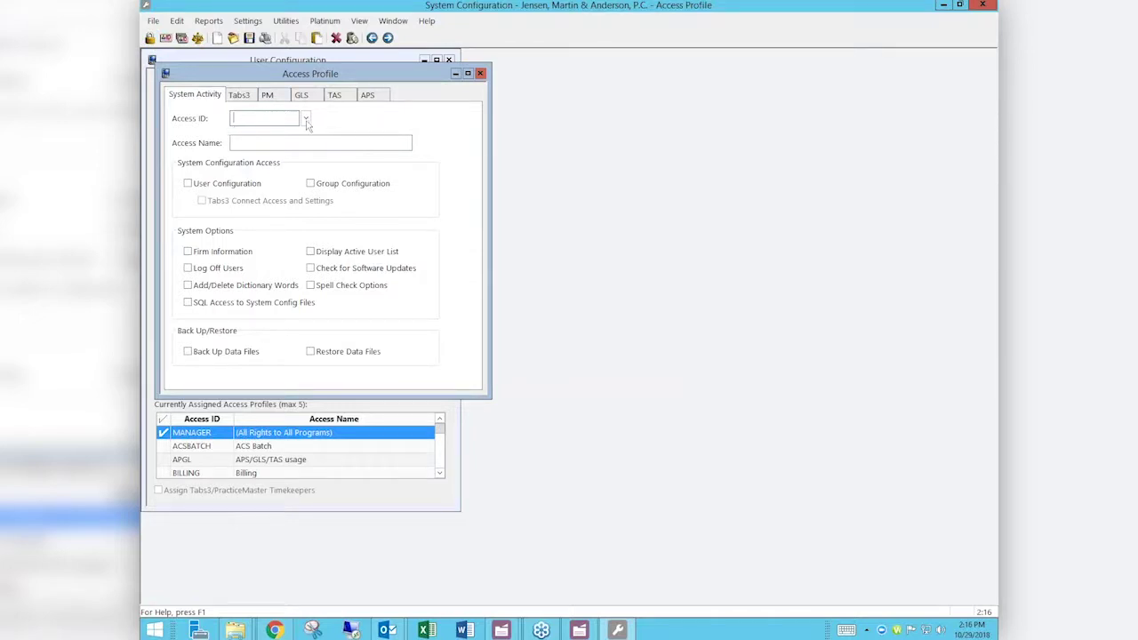
click(305, 119)
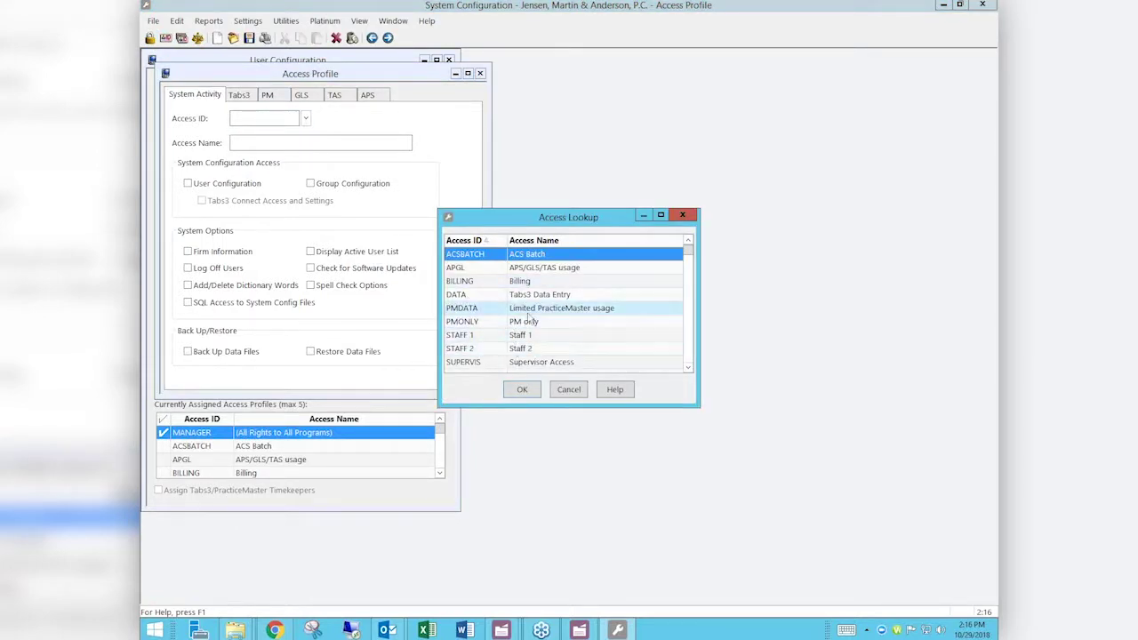
double_click(532, 326)
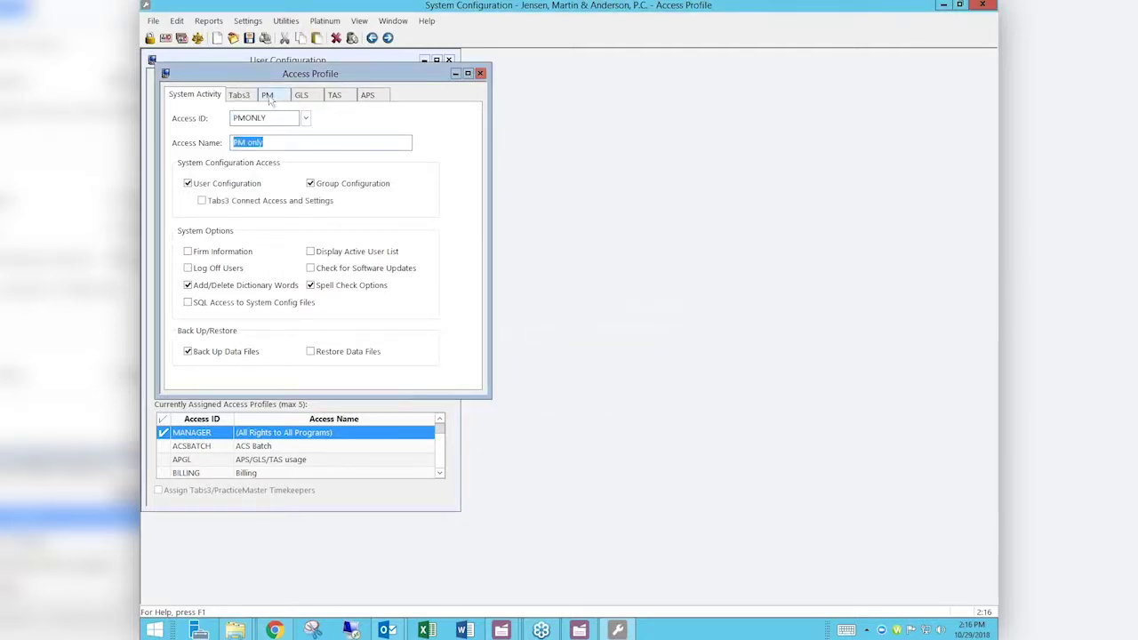
Examine the PracticeMaster File Information rights of the PMONLY profile, including the restricted-field functions, closing the Access Profile when done.
click(269, 96)
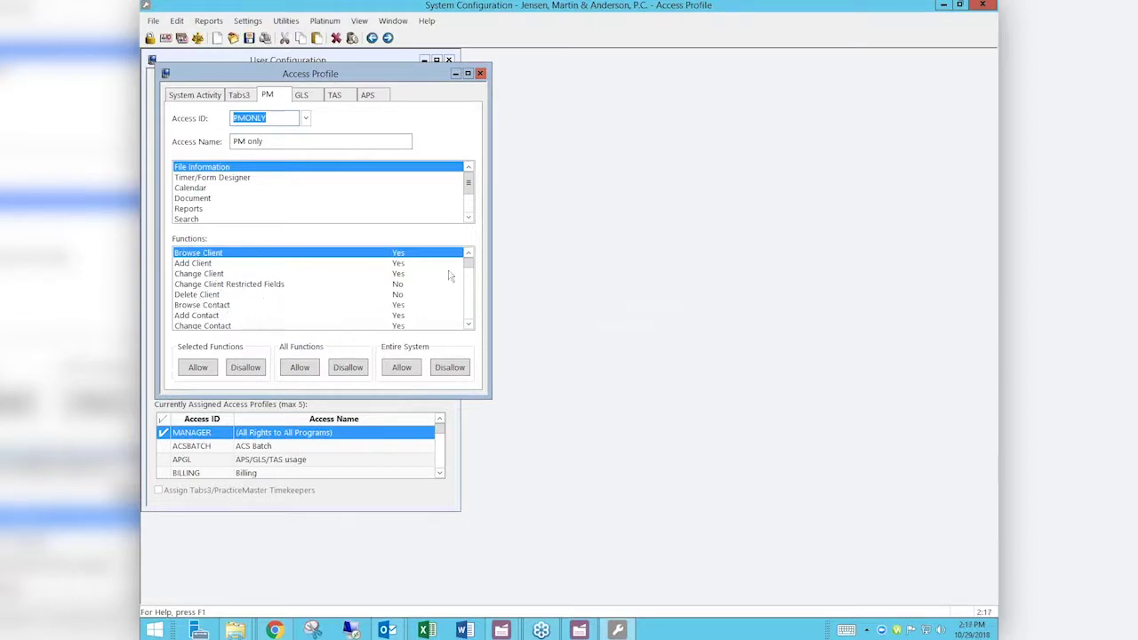
drag(471, 267, 472, 320)
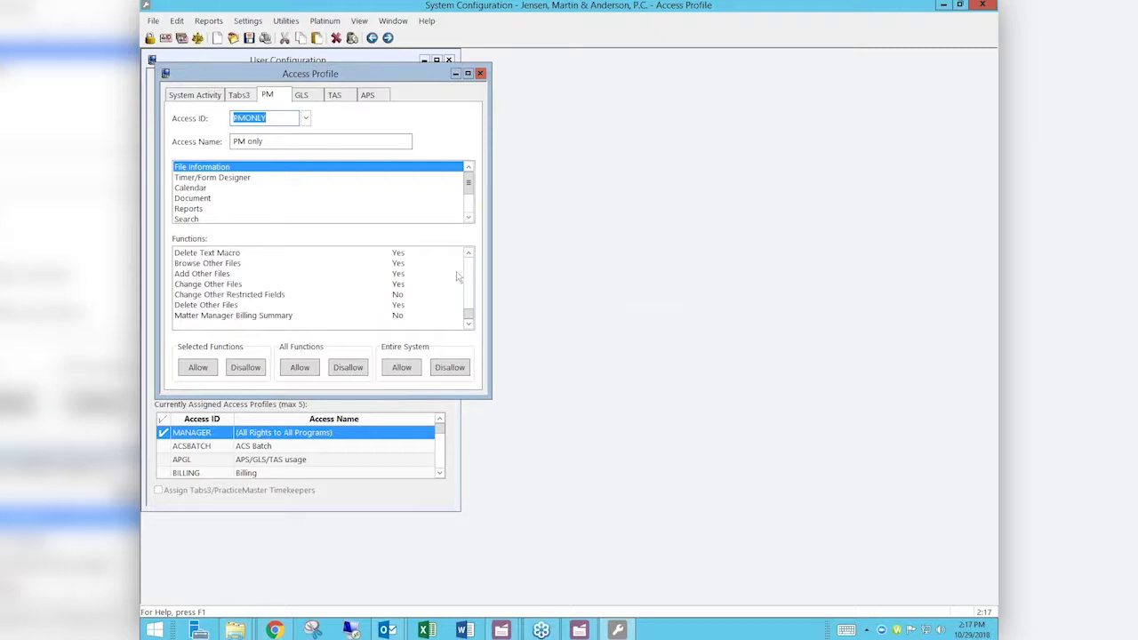
scroll(470, 273, up, 2)
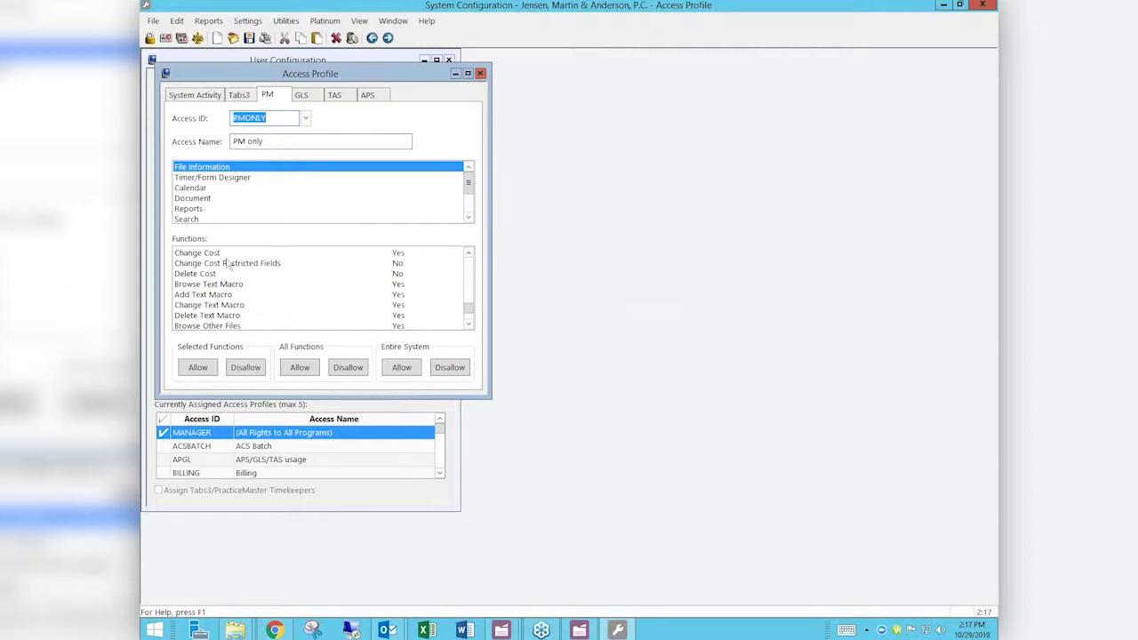
drag(470, 311, 473, 263)
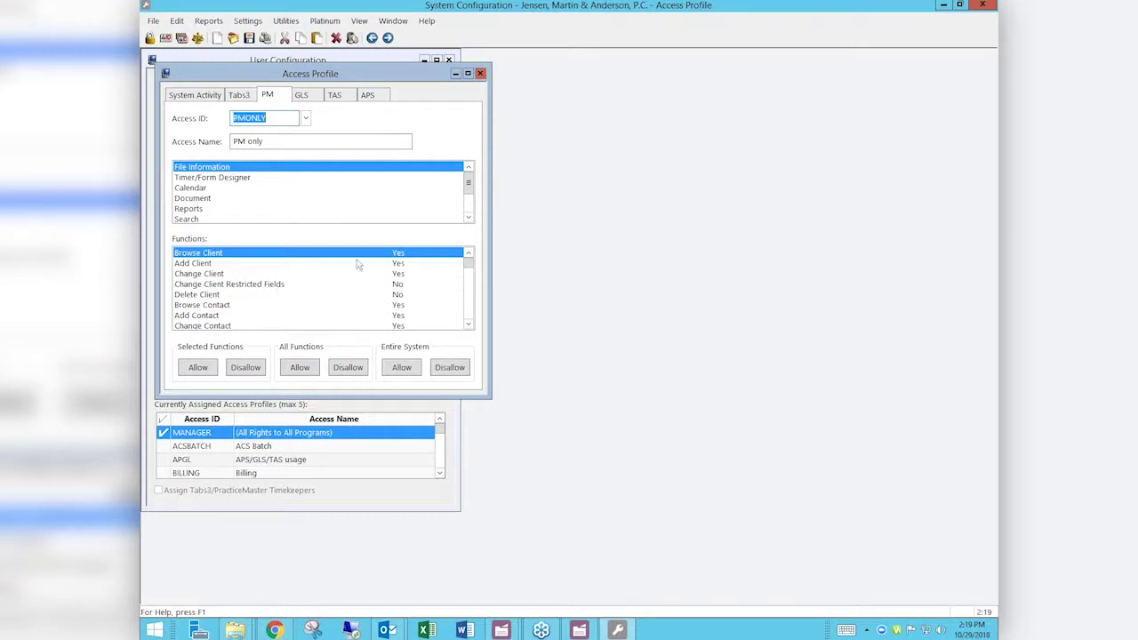
click(480, 73)
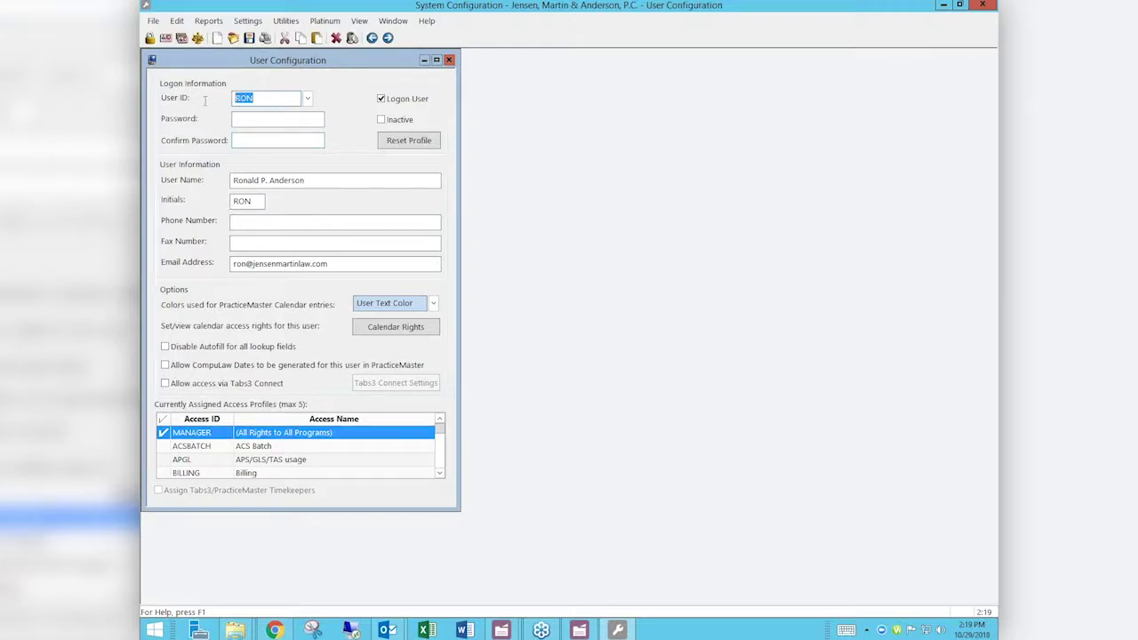
Load the second attorney's user ID in User Configuration, review the assigned access profiles, and close the window.
text(PAM)
key(Tab)
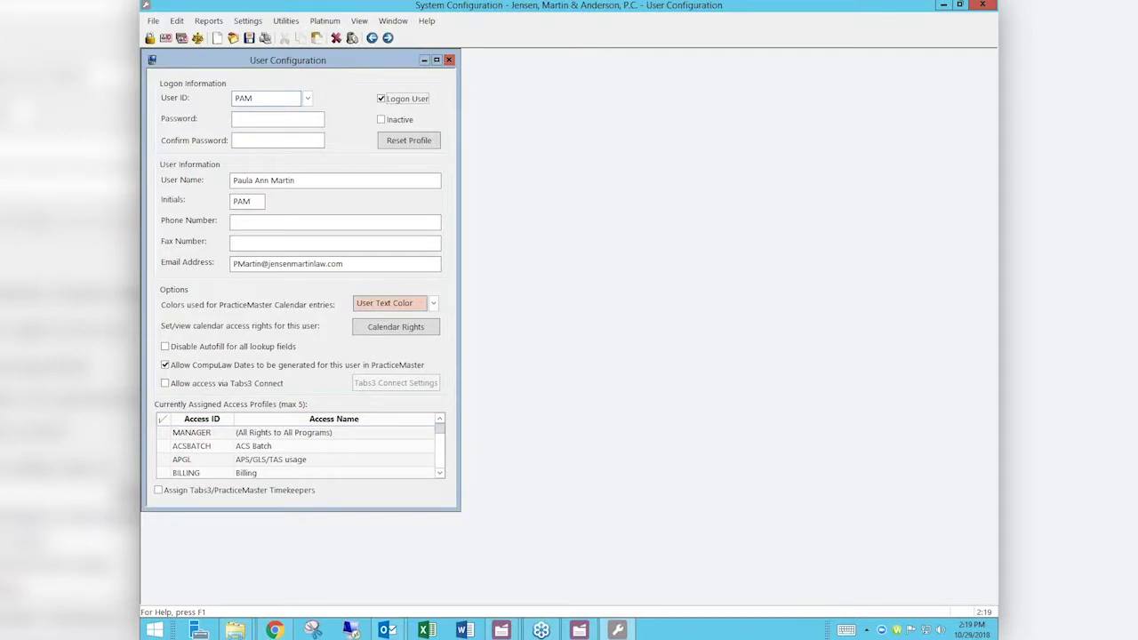
scroll(443, 459, down, 1)
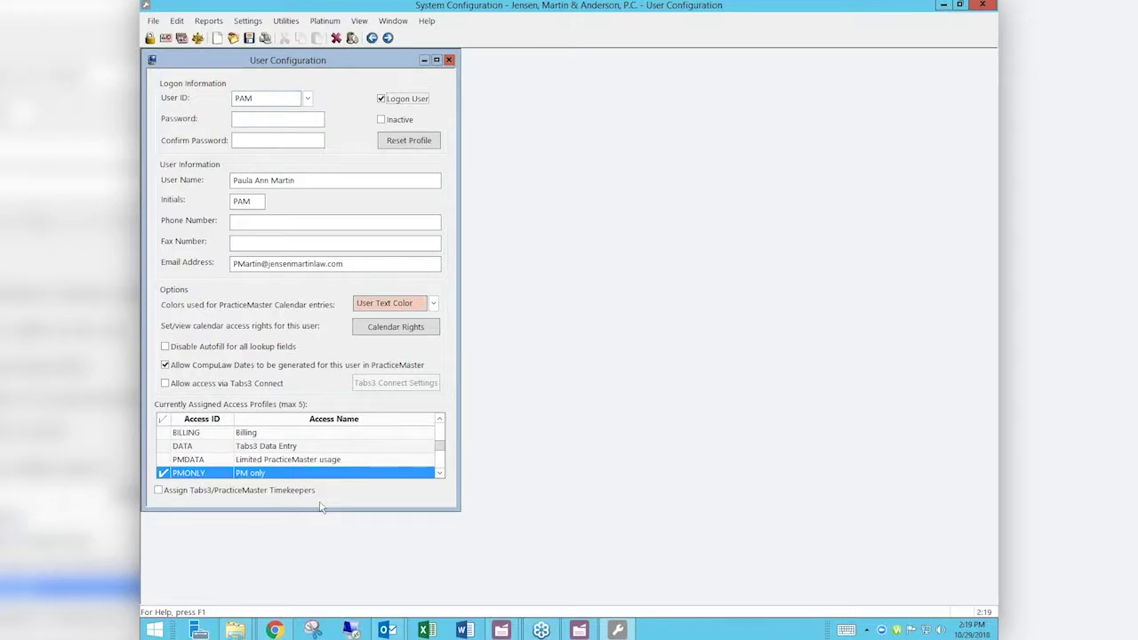
click(450, 61)
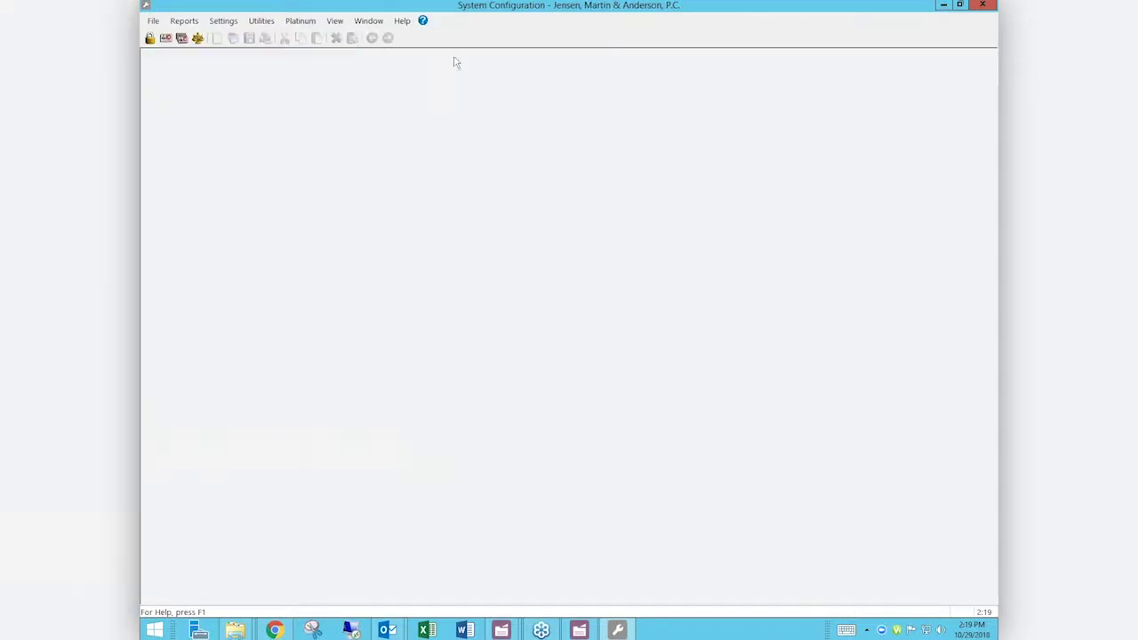
Exit System Configuration and PracticeMaster, then relaunch PracticeMaster from cm.exe and log on with the second attorney's user ID.
click(987, 7)
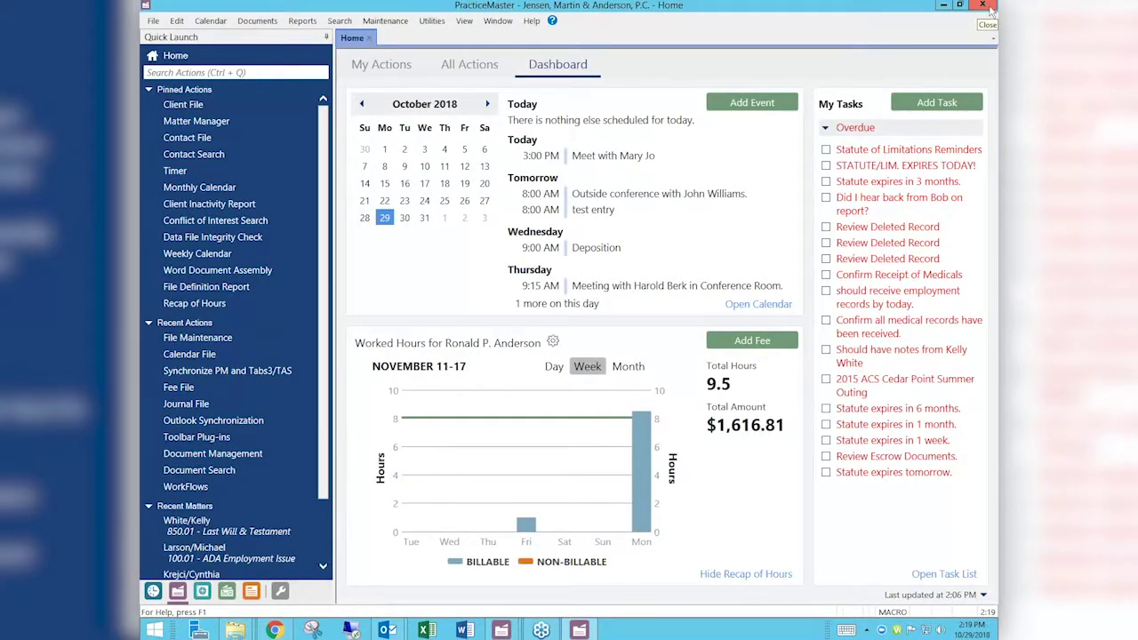
click(989, 7)
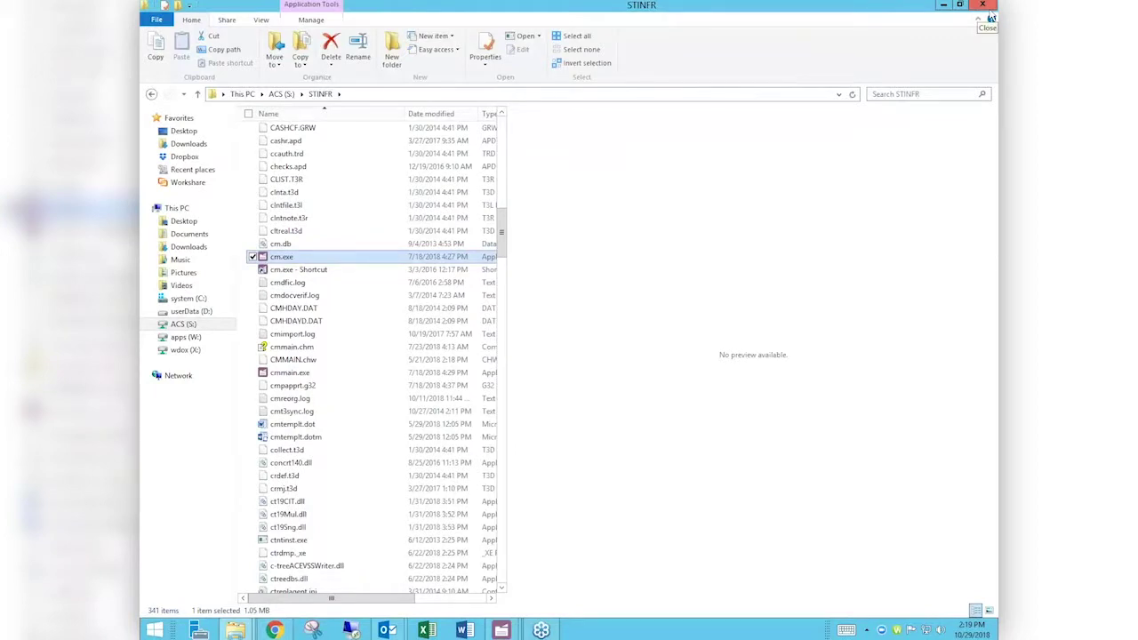
double_click(313, 261)
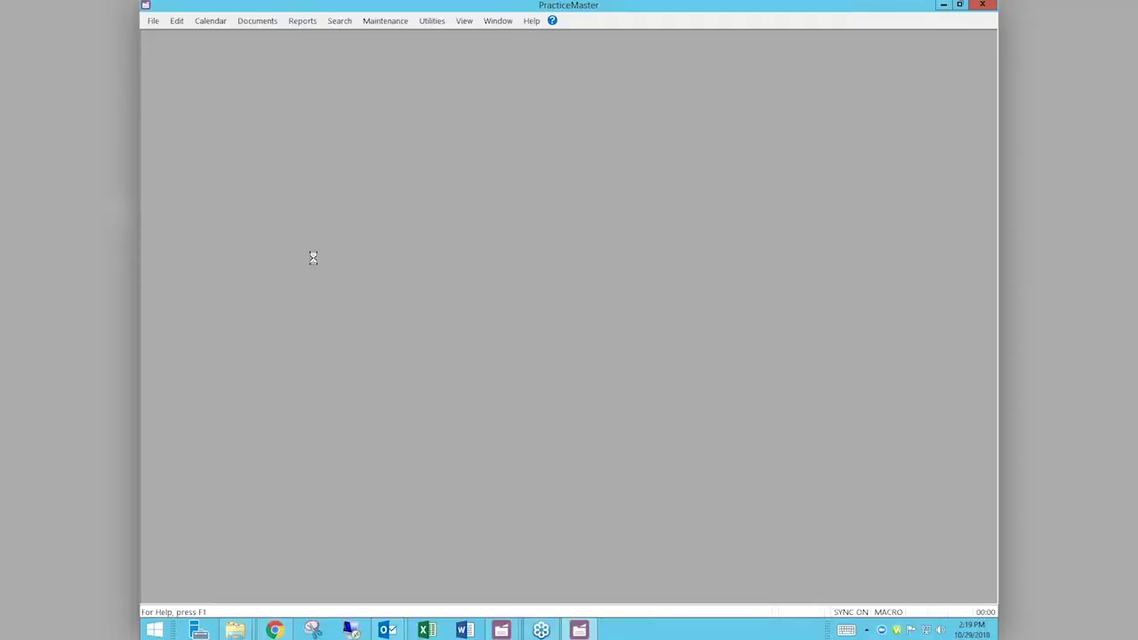
text(TRAM)
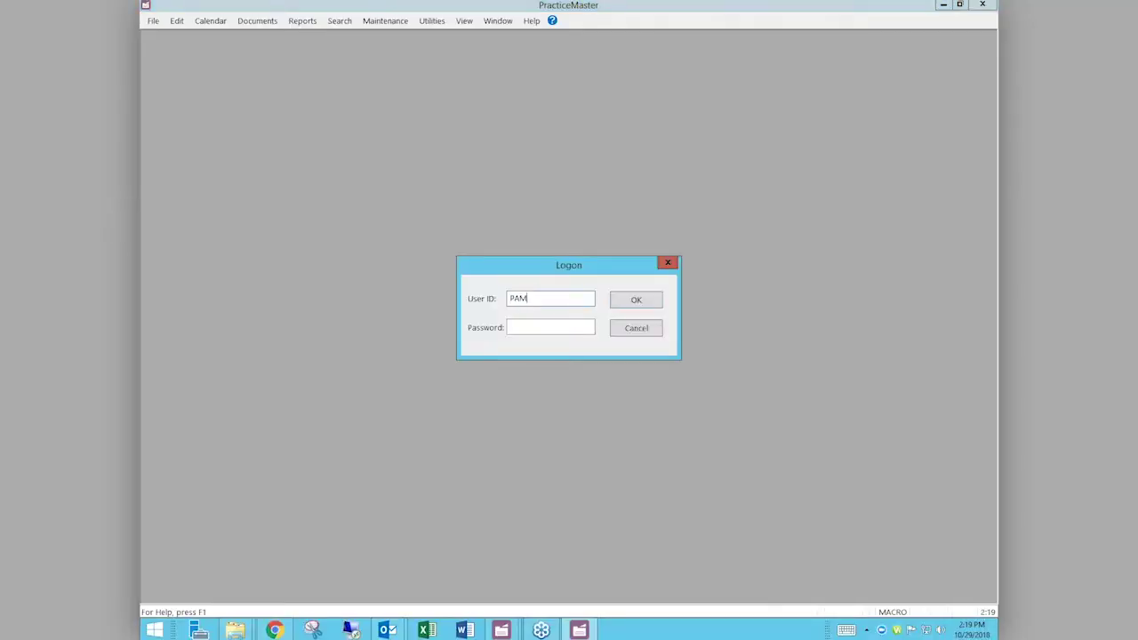
key(Return)
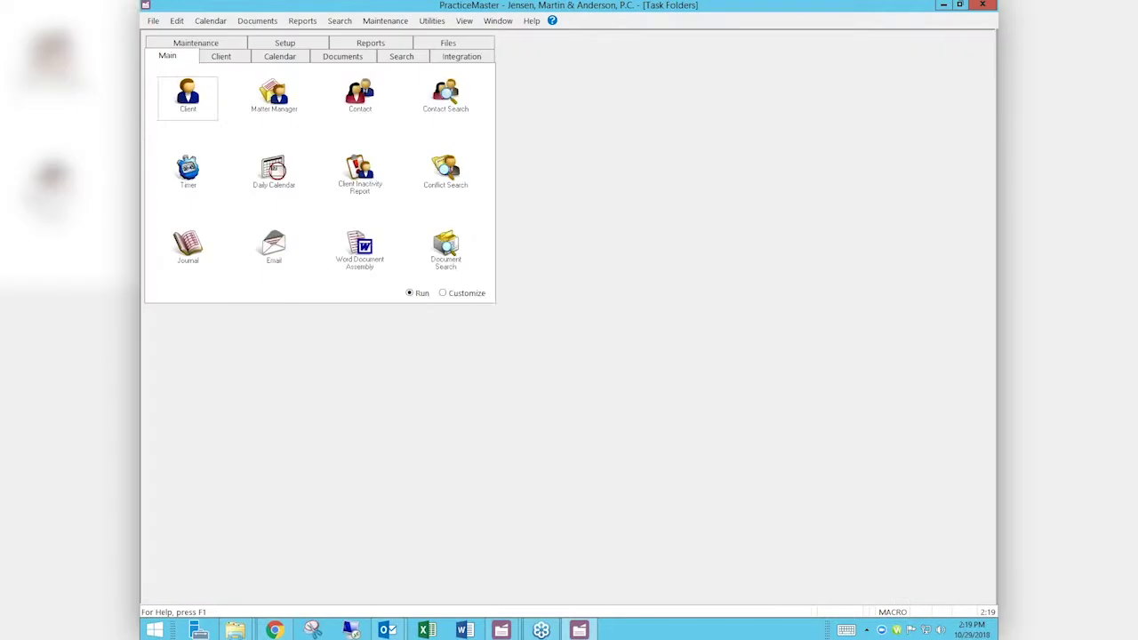
Open the ADA Employment Issue client record's Details page and try the Type of Fee Agreement field, dismissing the alarm notification.
click(678, 373)
click(194, 99)
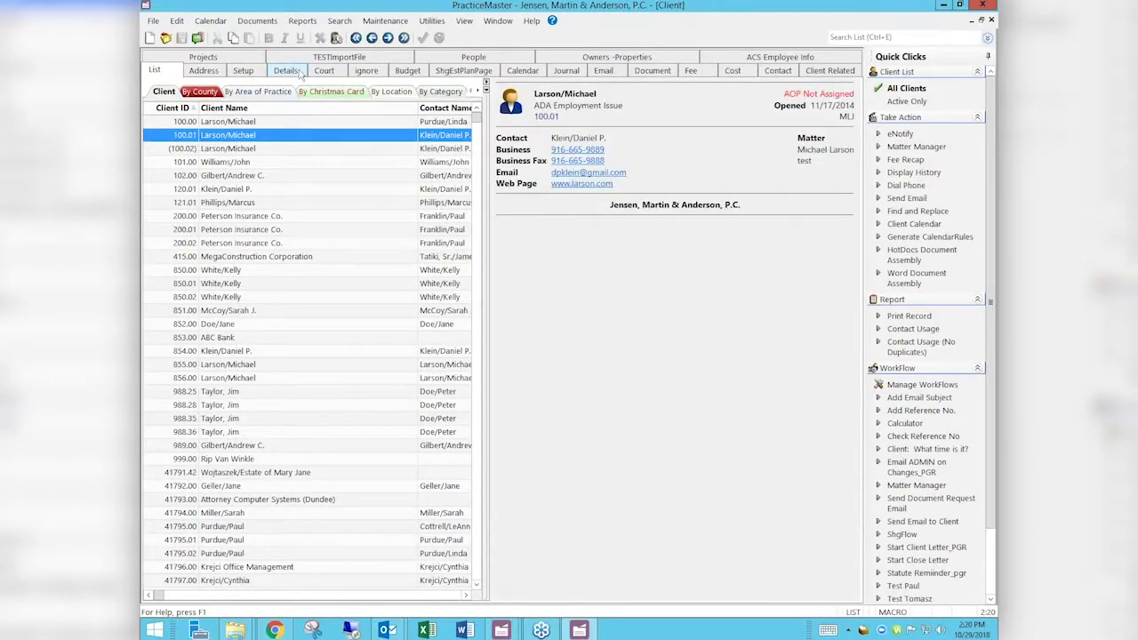
click(299, 74)
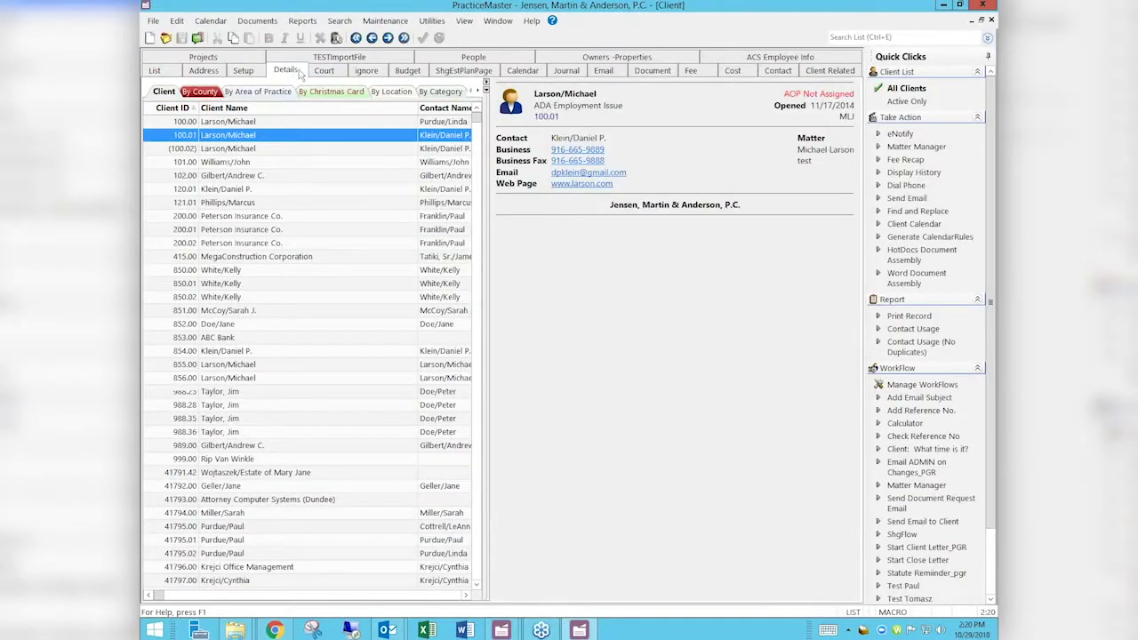
click(274, 299)
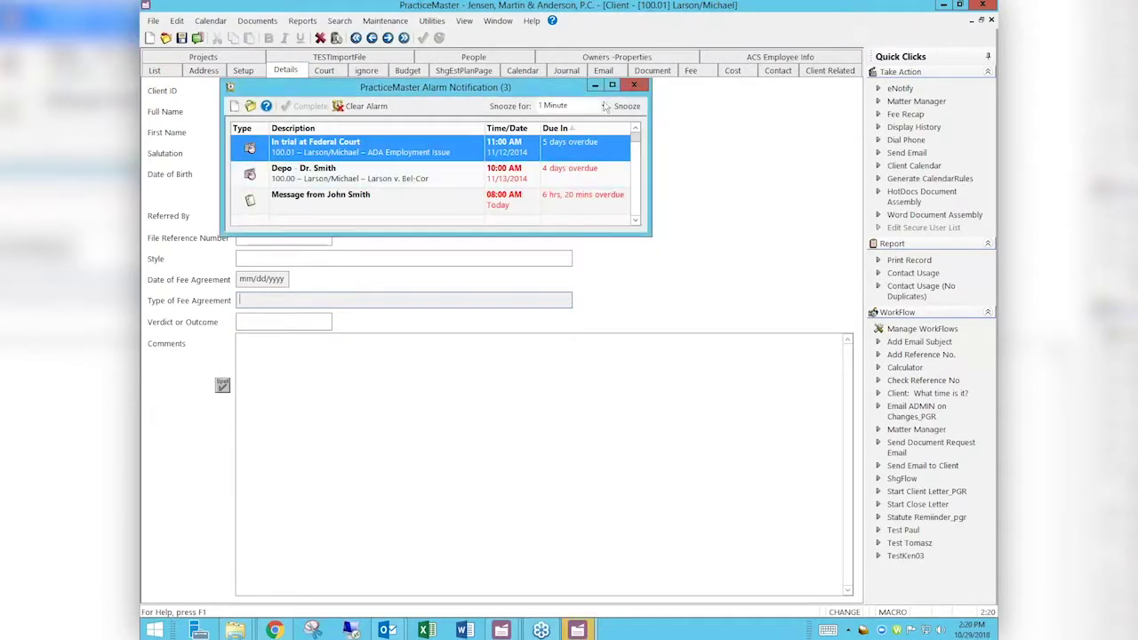
click(634, 85)
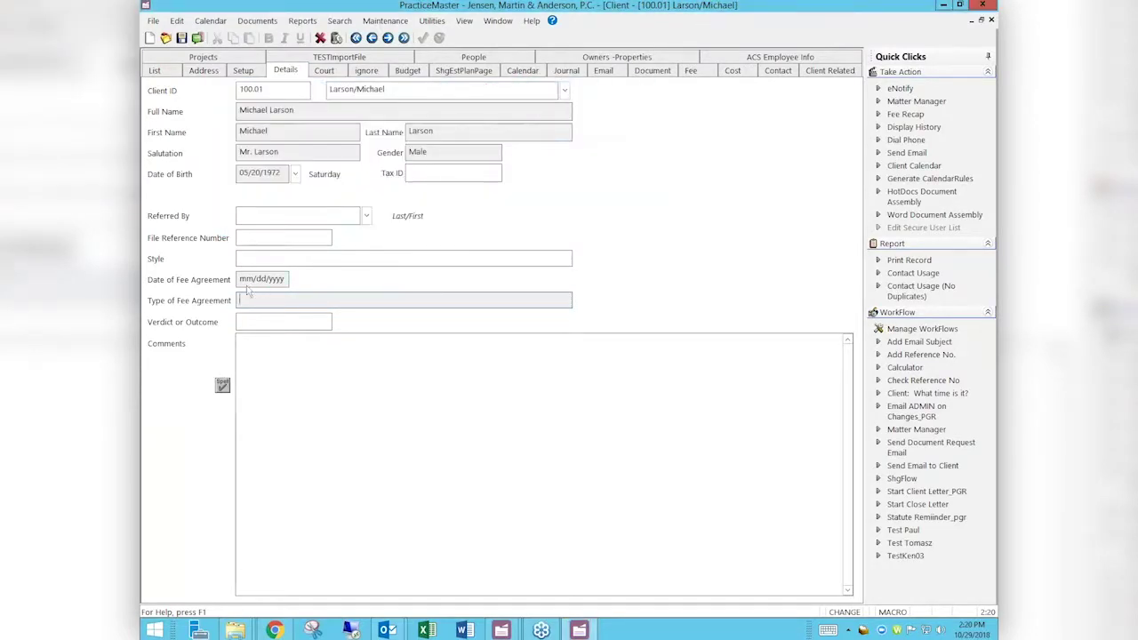